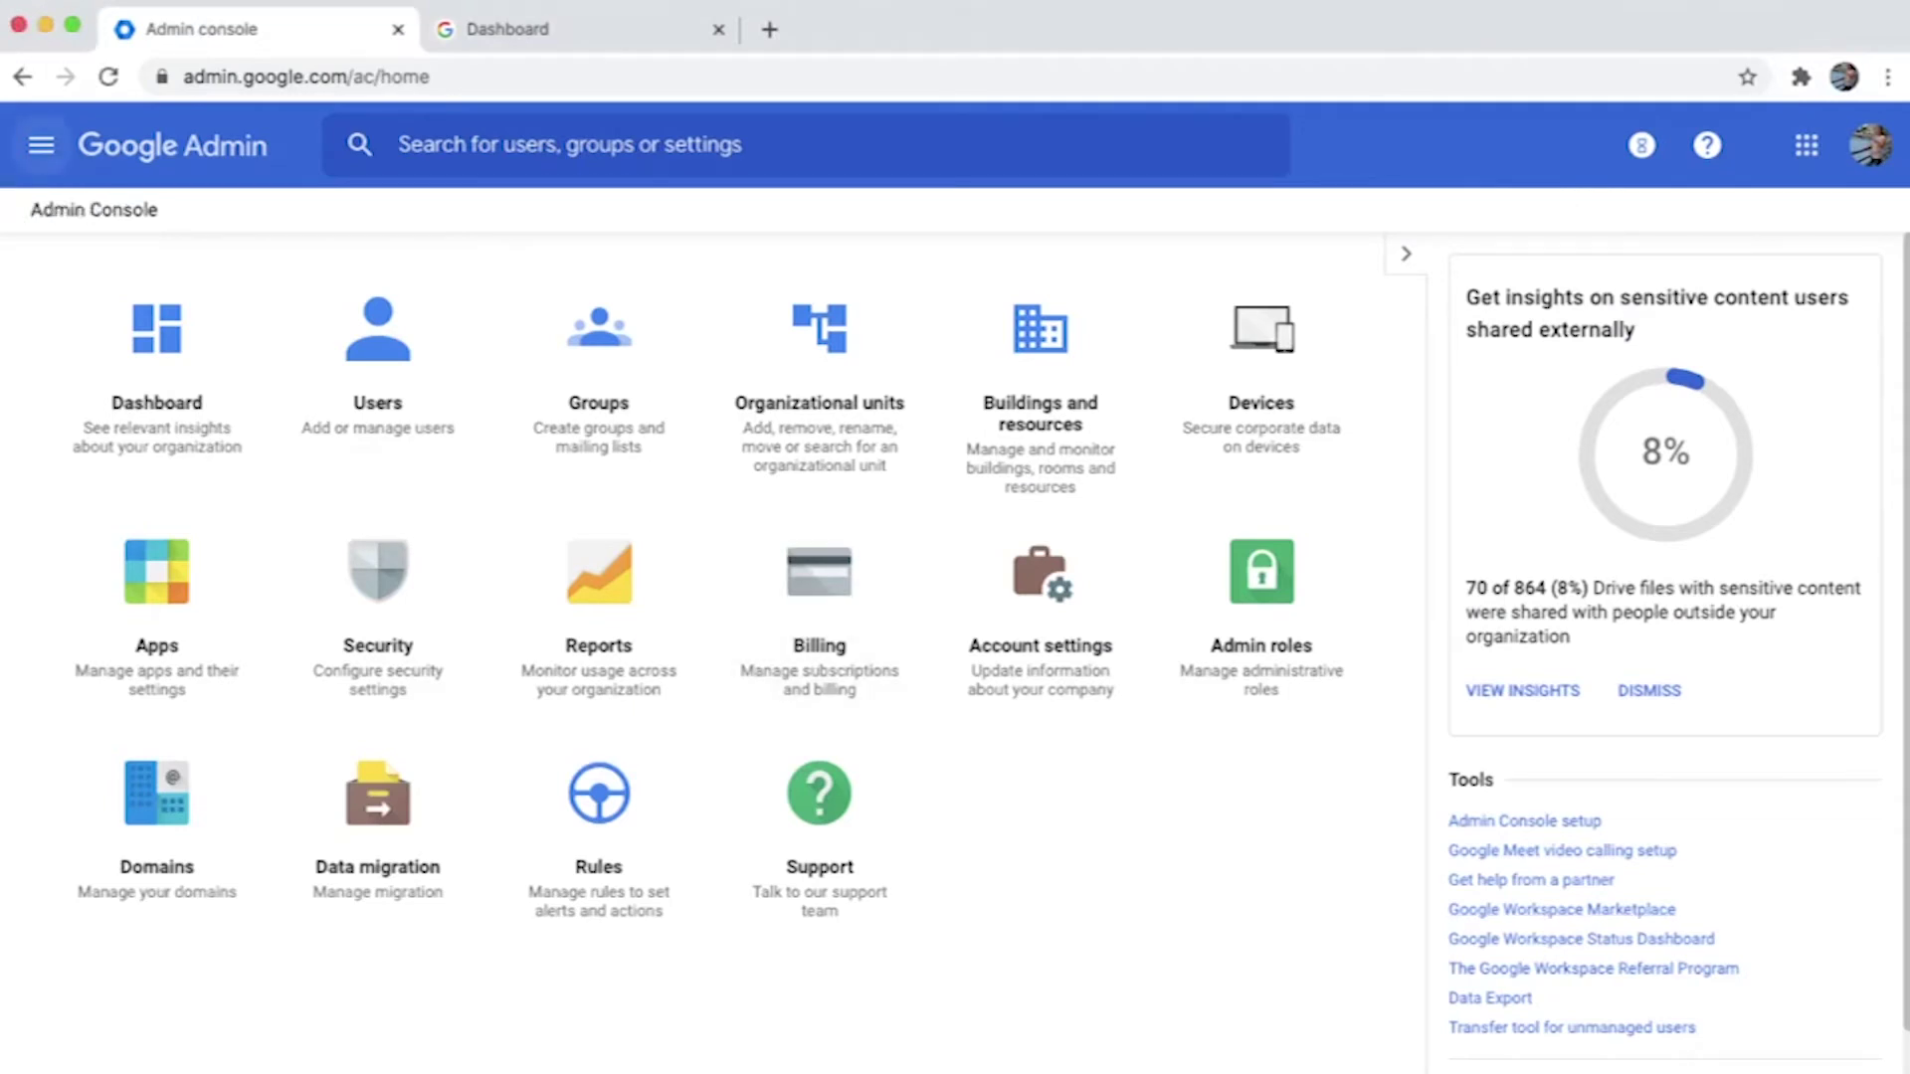
Go to Apps > Password vaulted apps from the main menu.
left_click(41, 145)
mouse_move(119, 505)
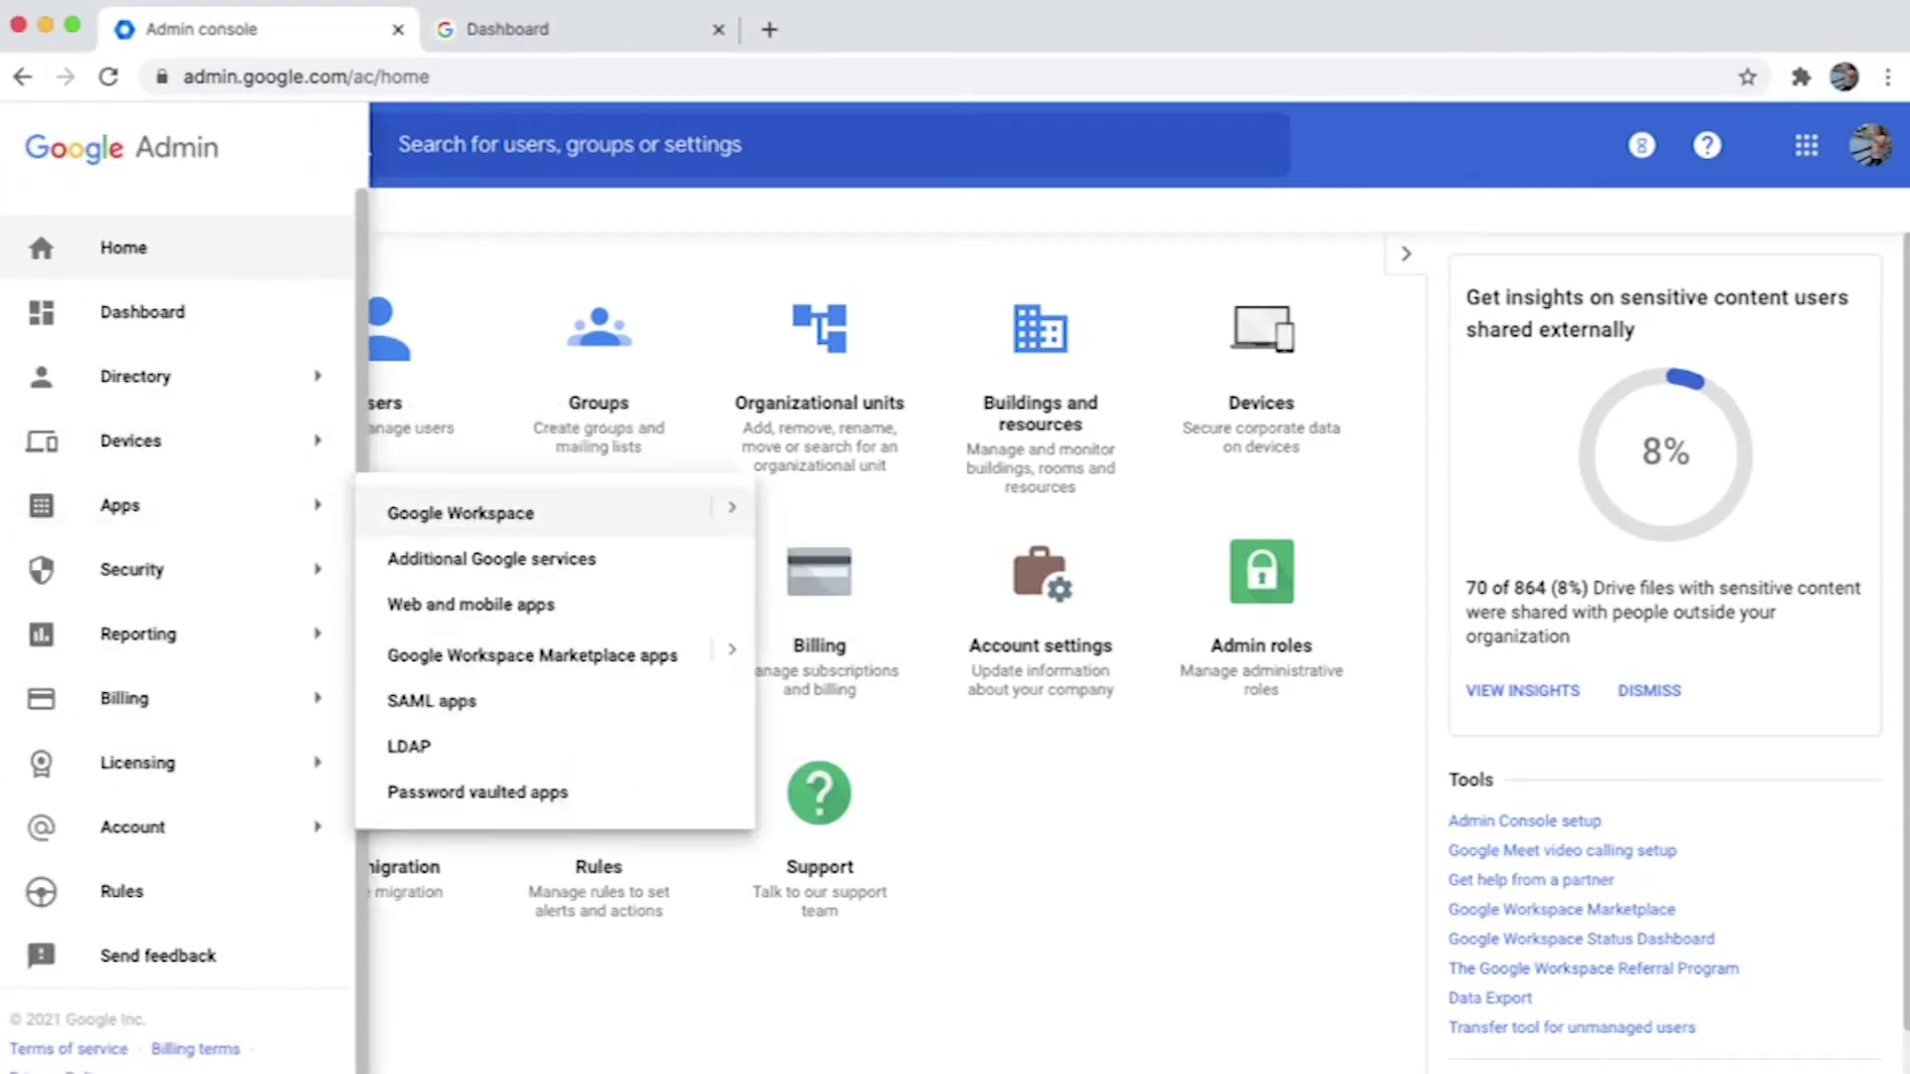
left_click(557, 792)
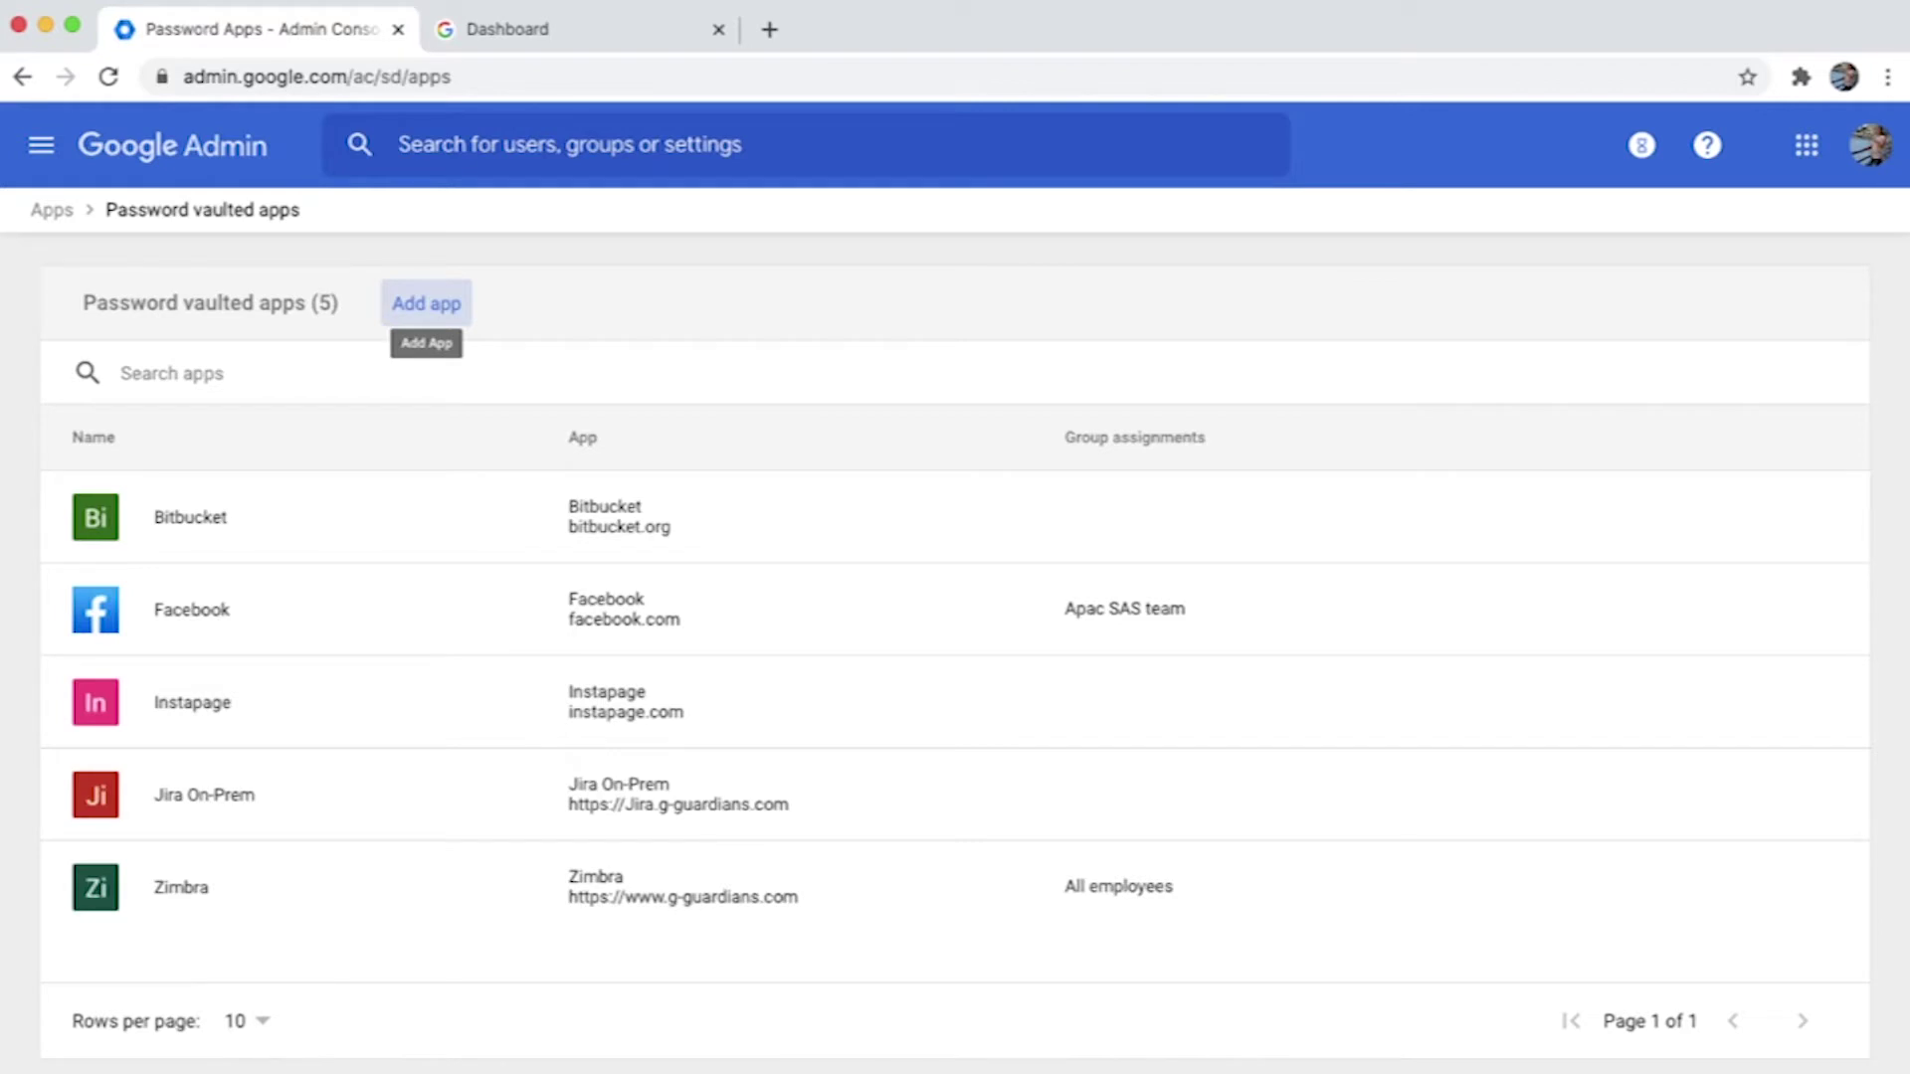
Add Twitter as a new password vaulted app, found by searching 'twi'.
left_click(426, 303)
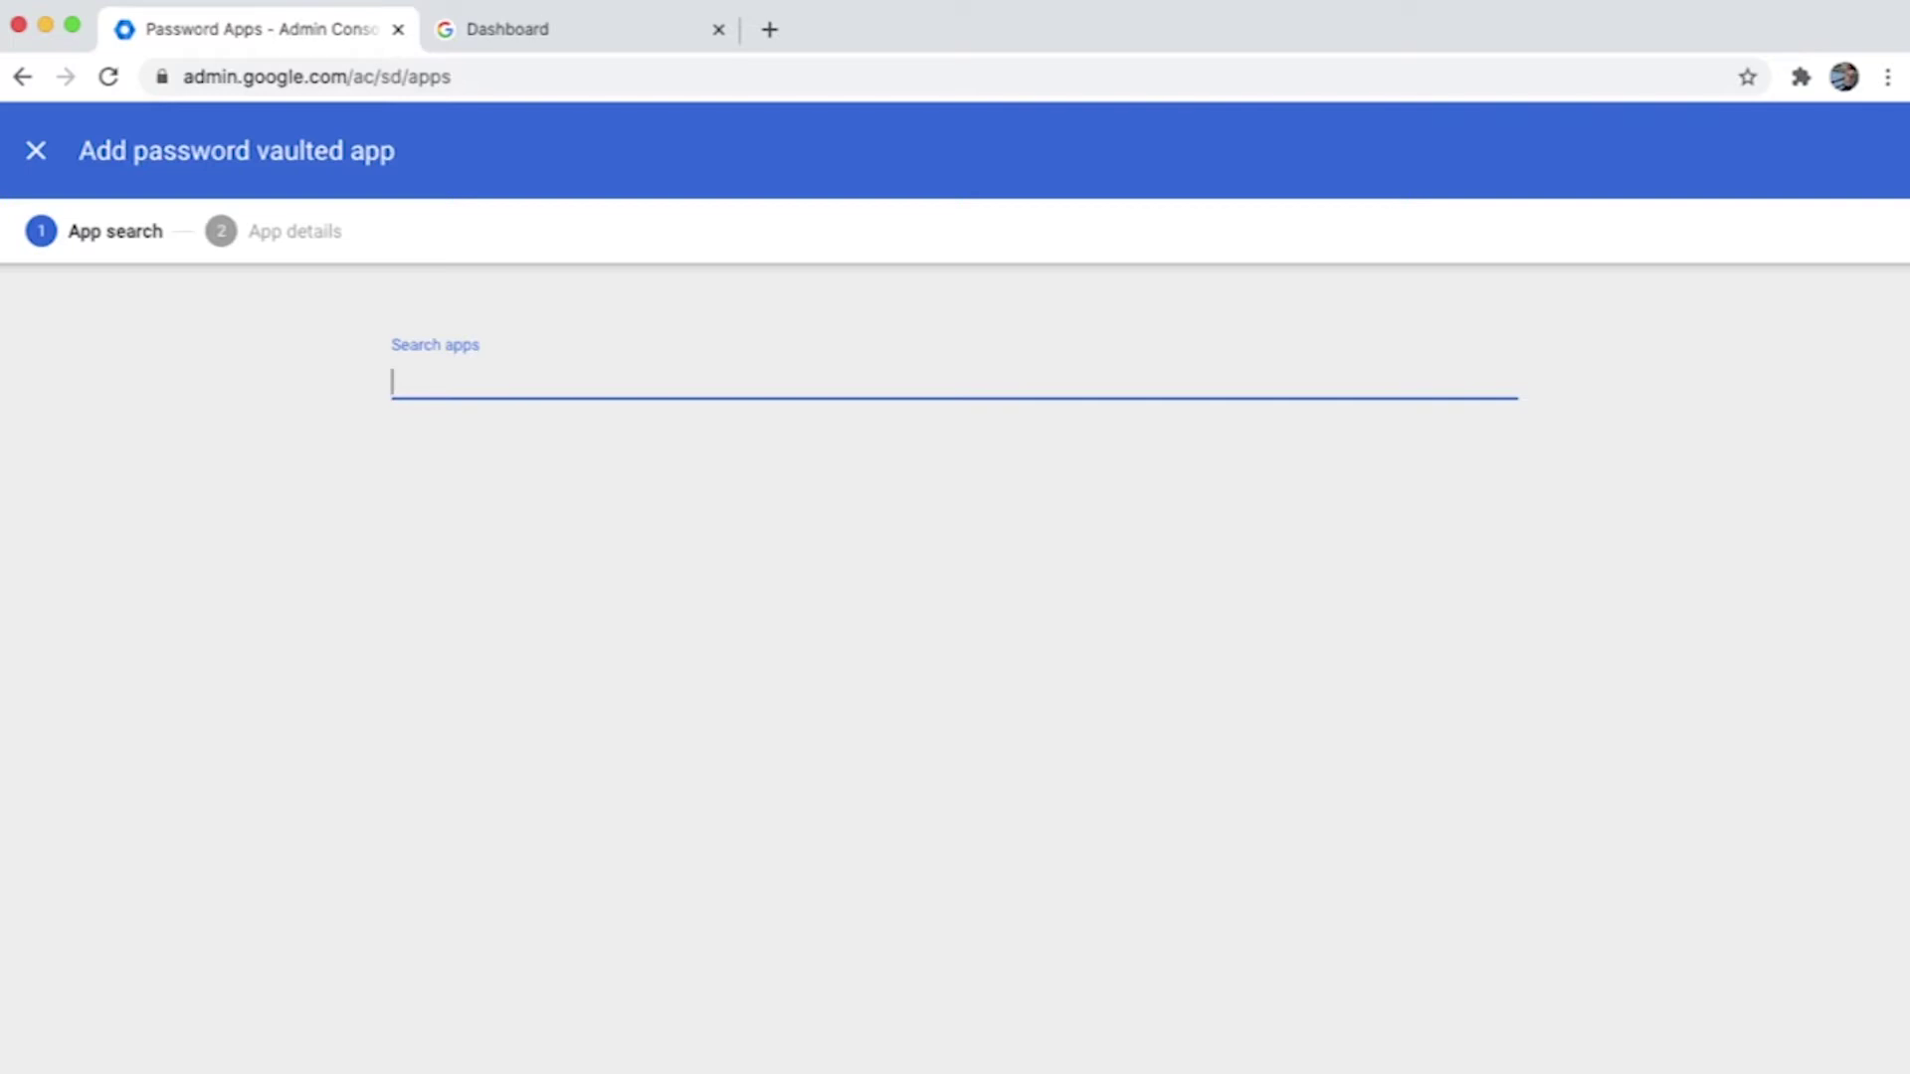
type("jira")
key("BackSpace")
key("BackSpace")
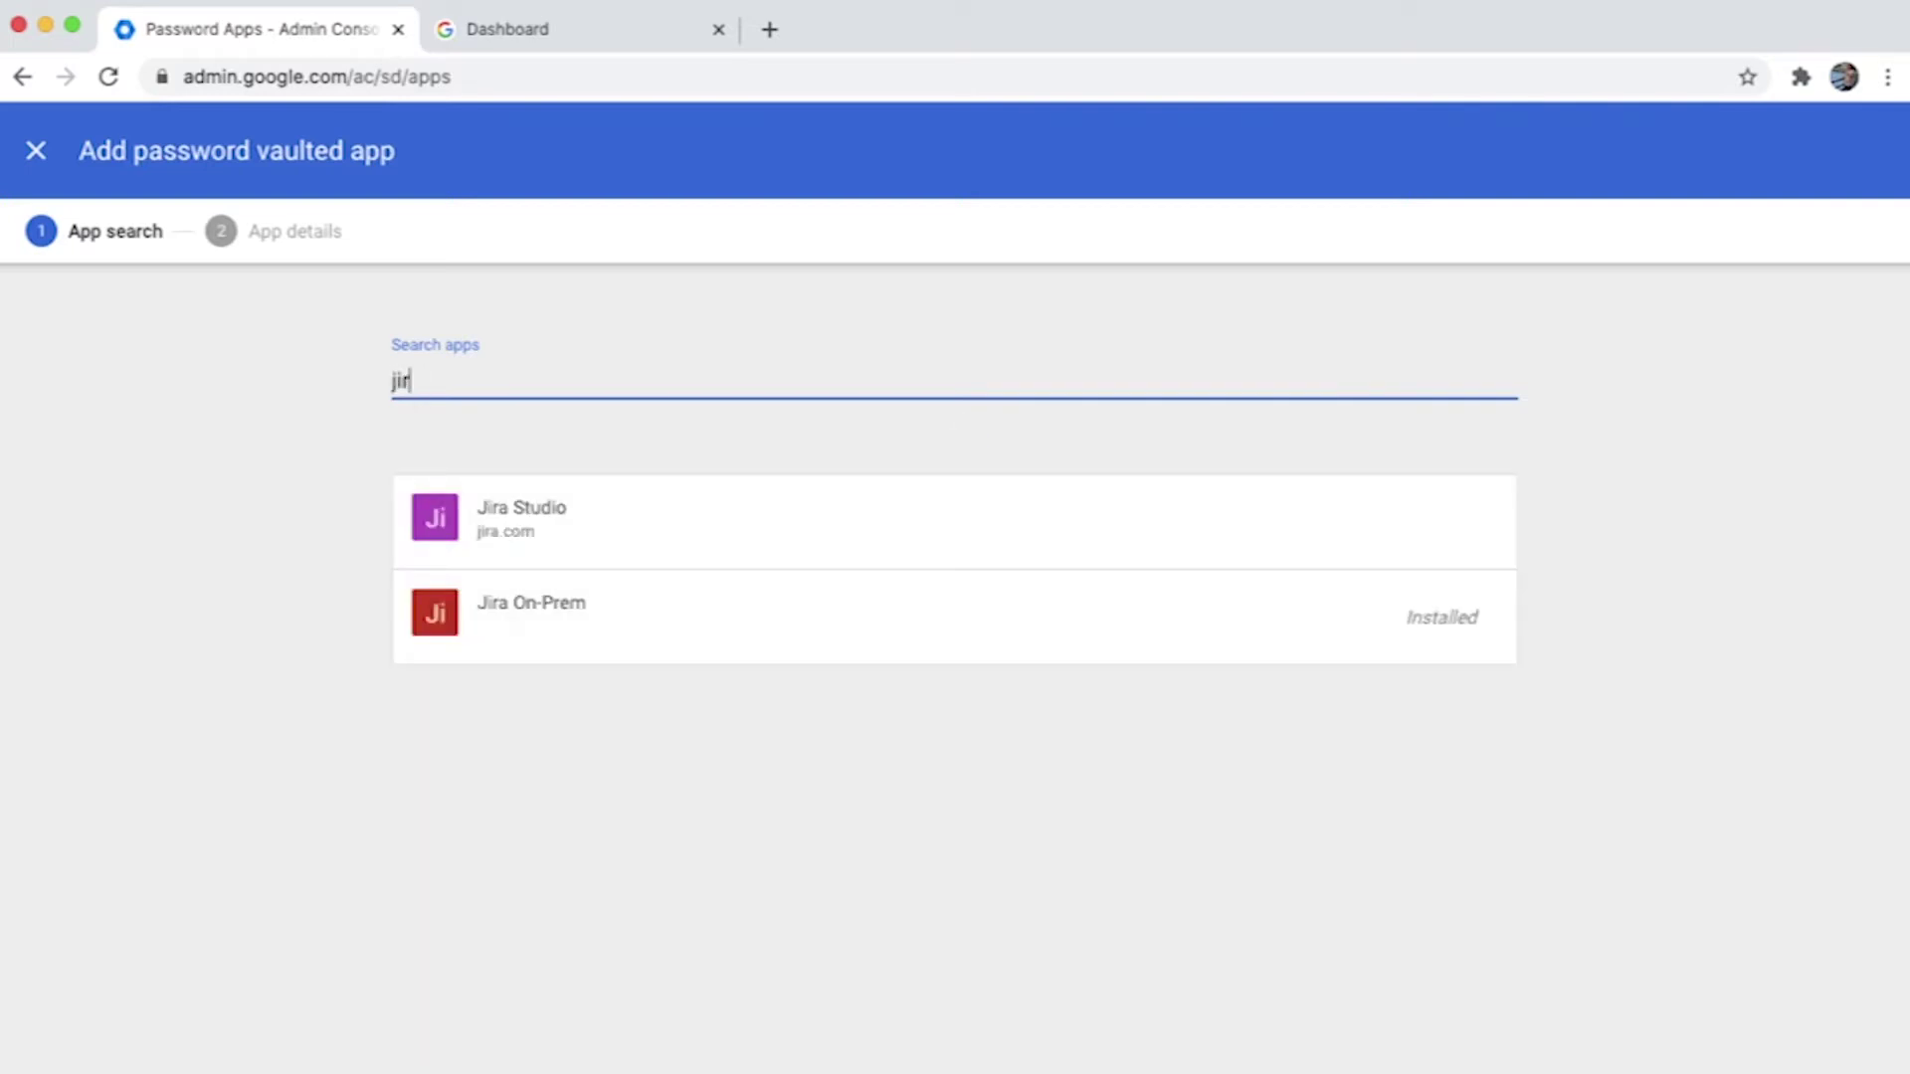
key("BackSpace")
key("BackSpace")
type("twi")
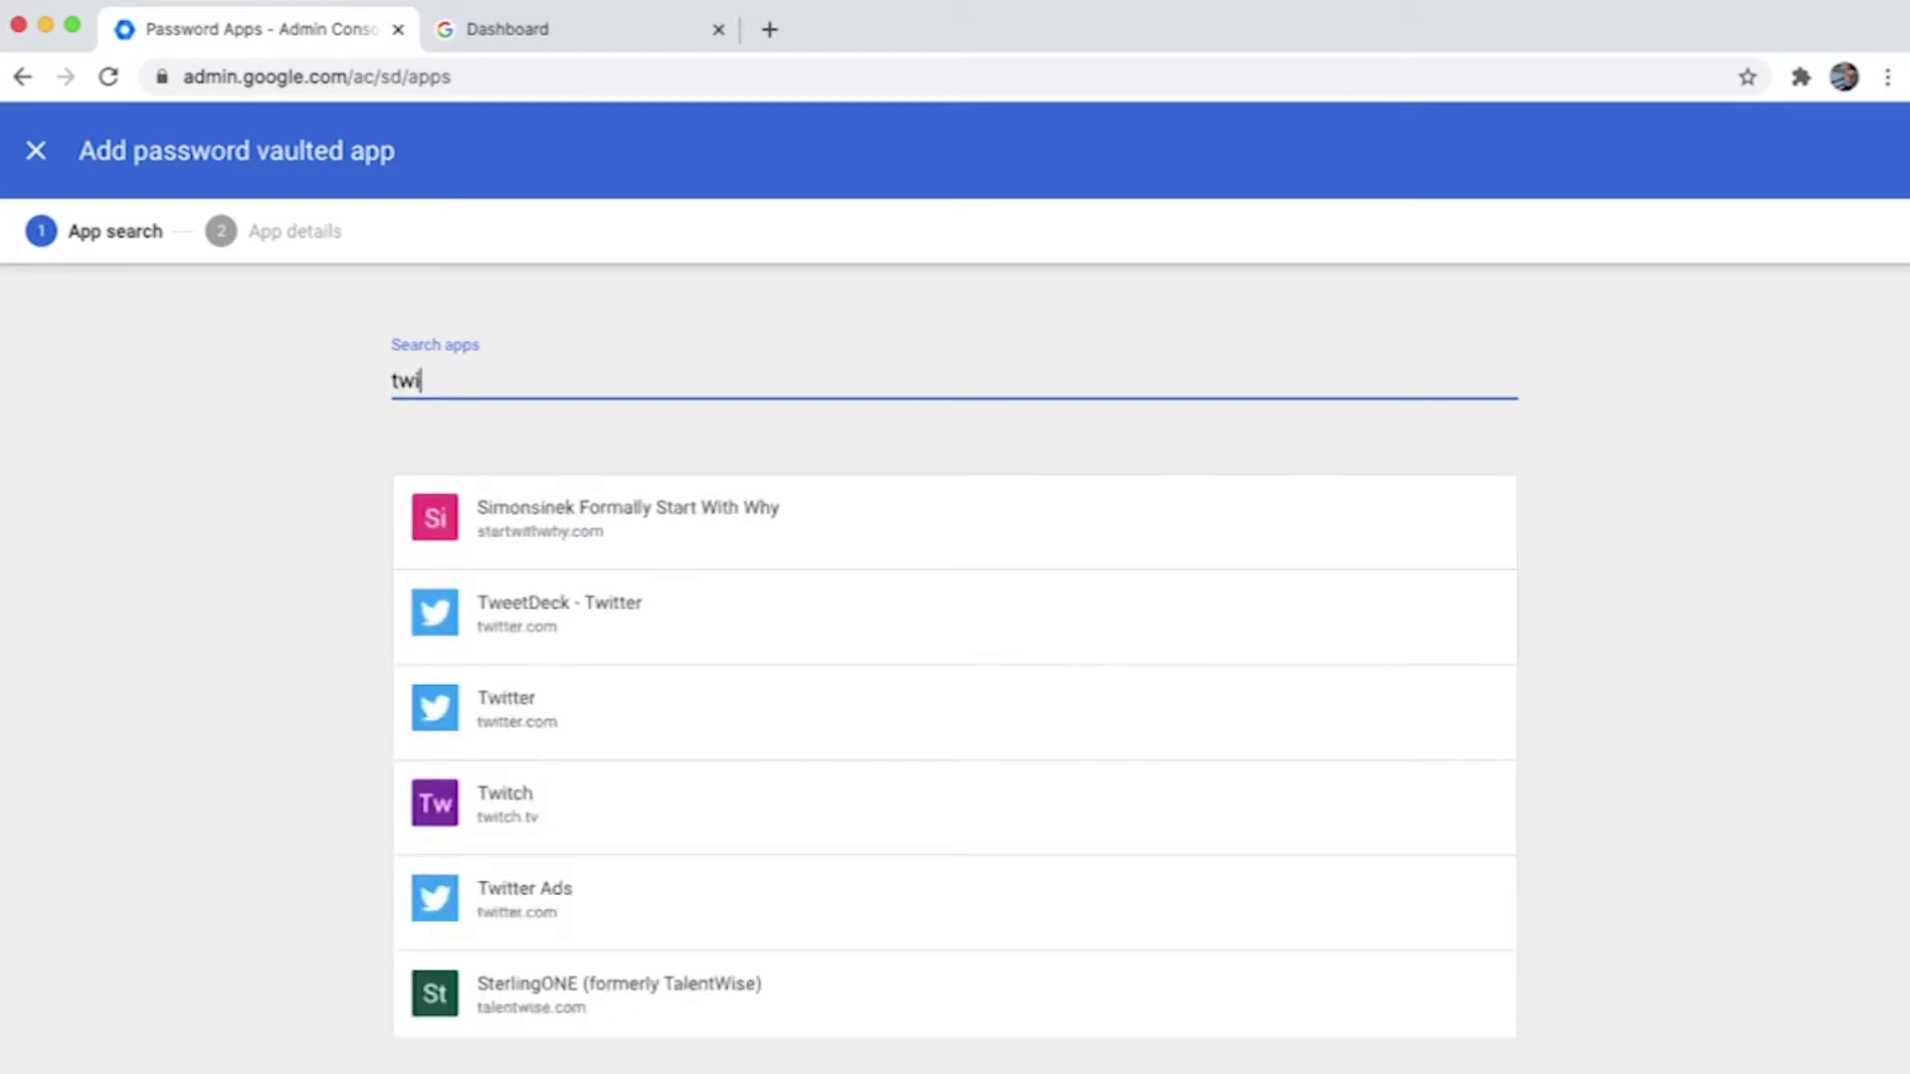
mouse_move(995, 712)
left_click(1439, 713)
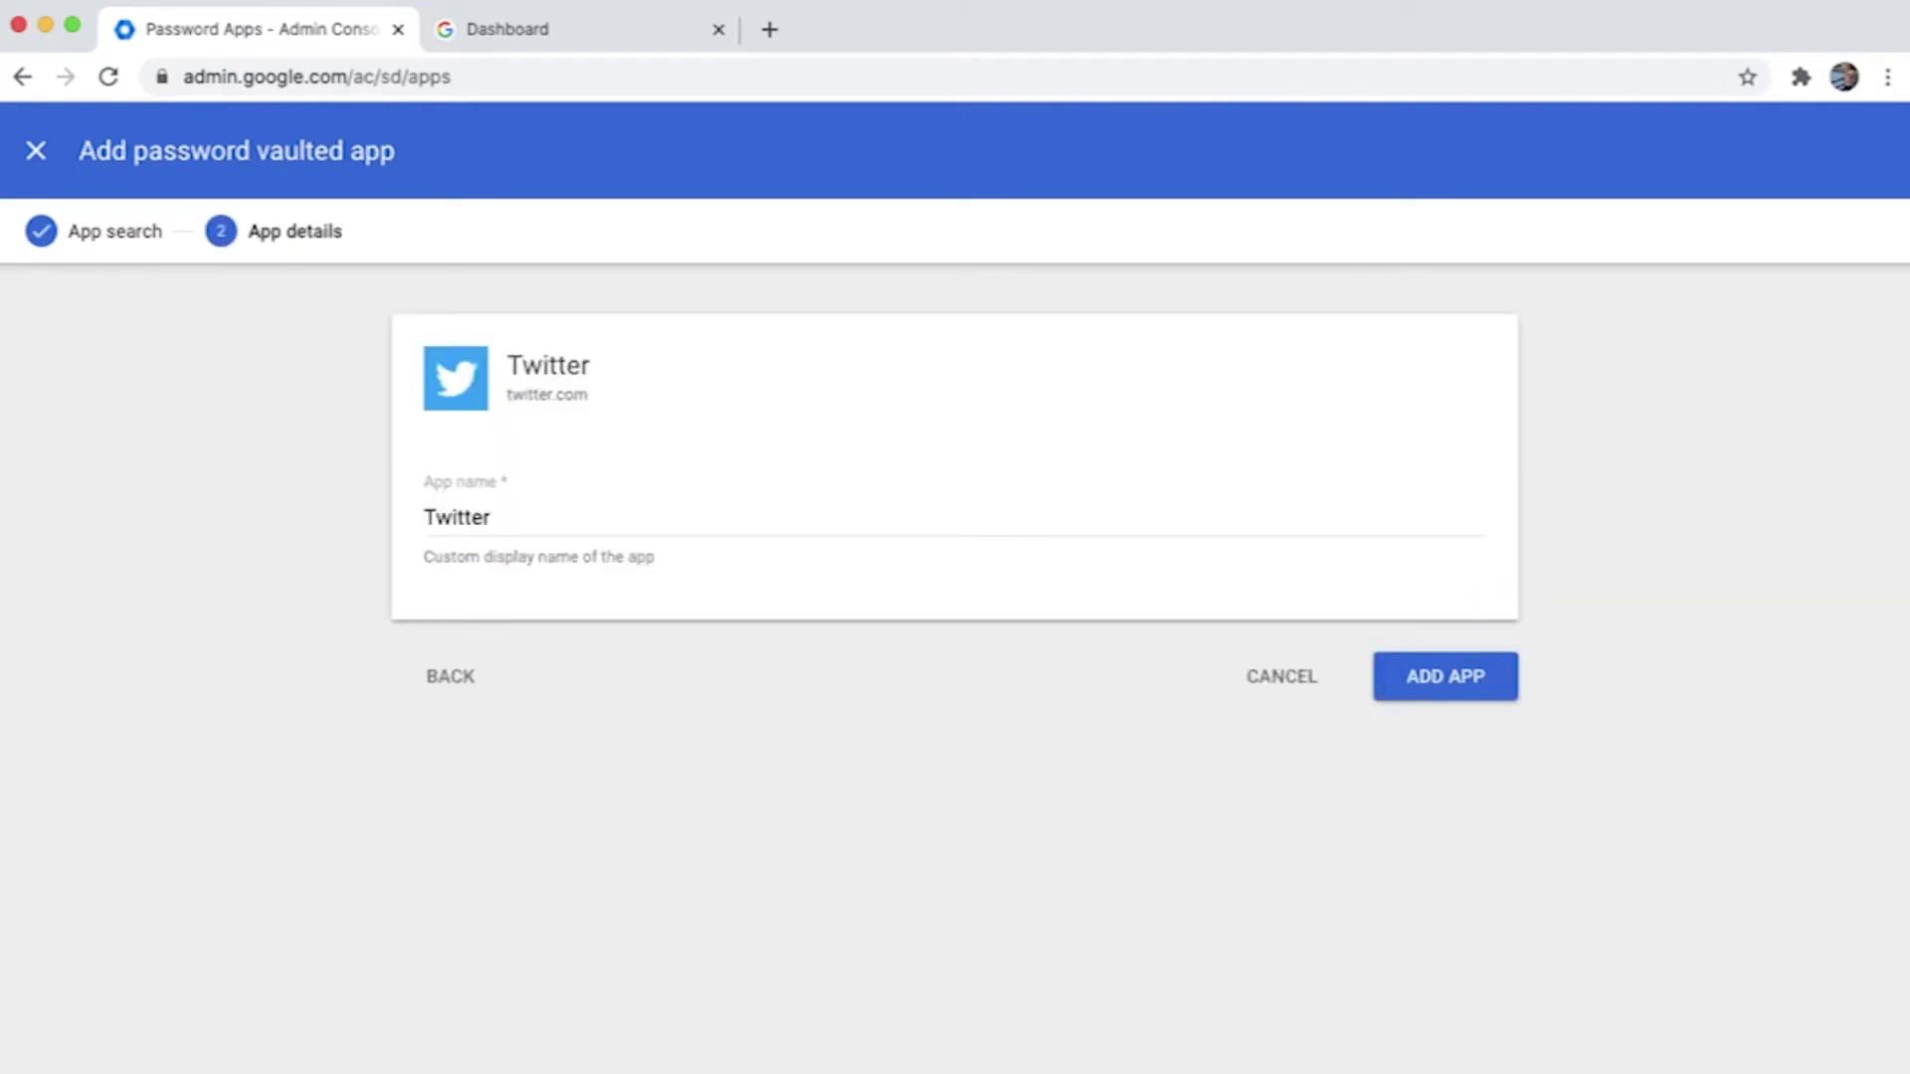
key("Return")
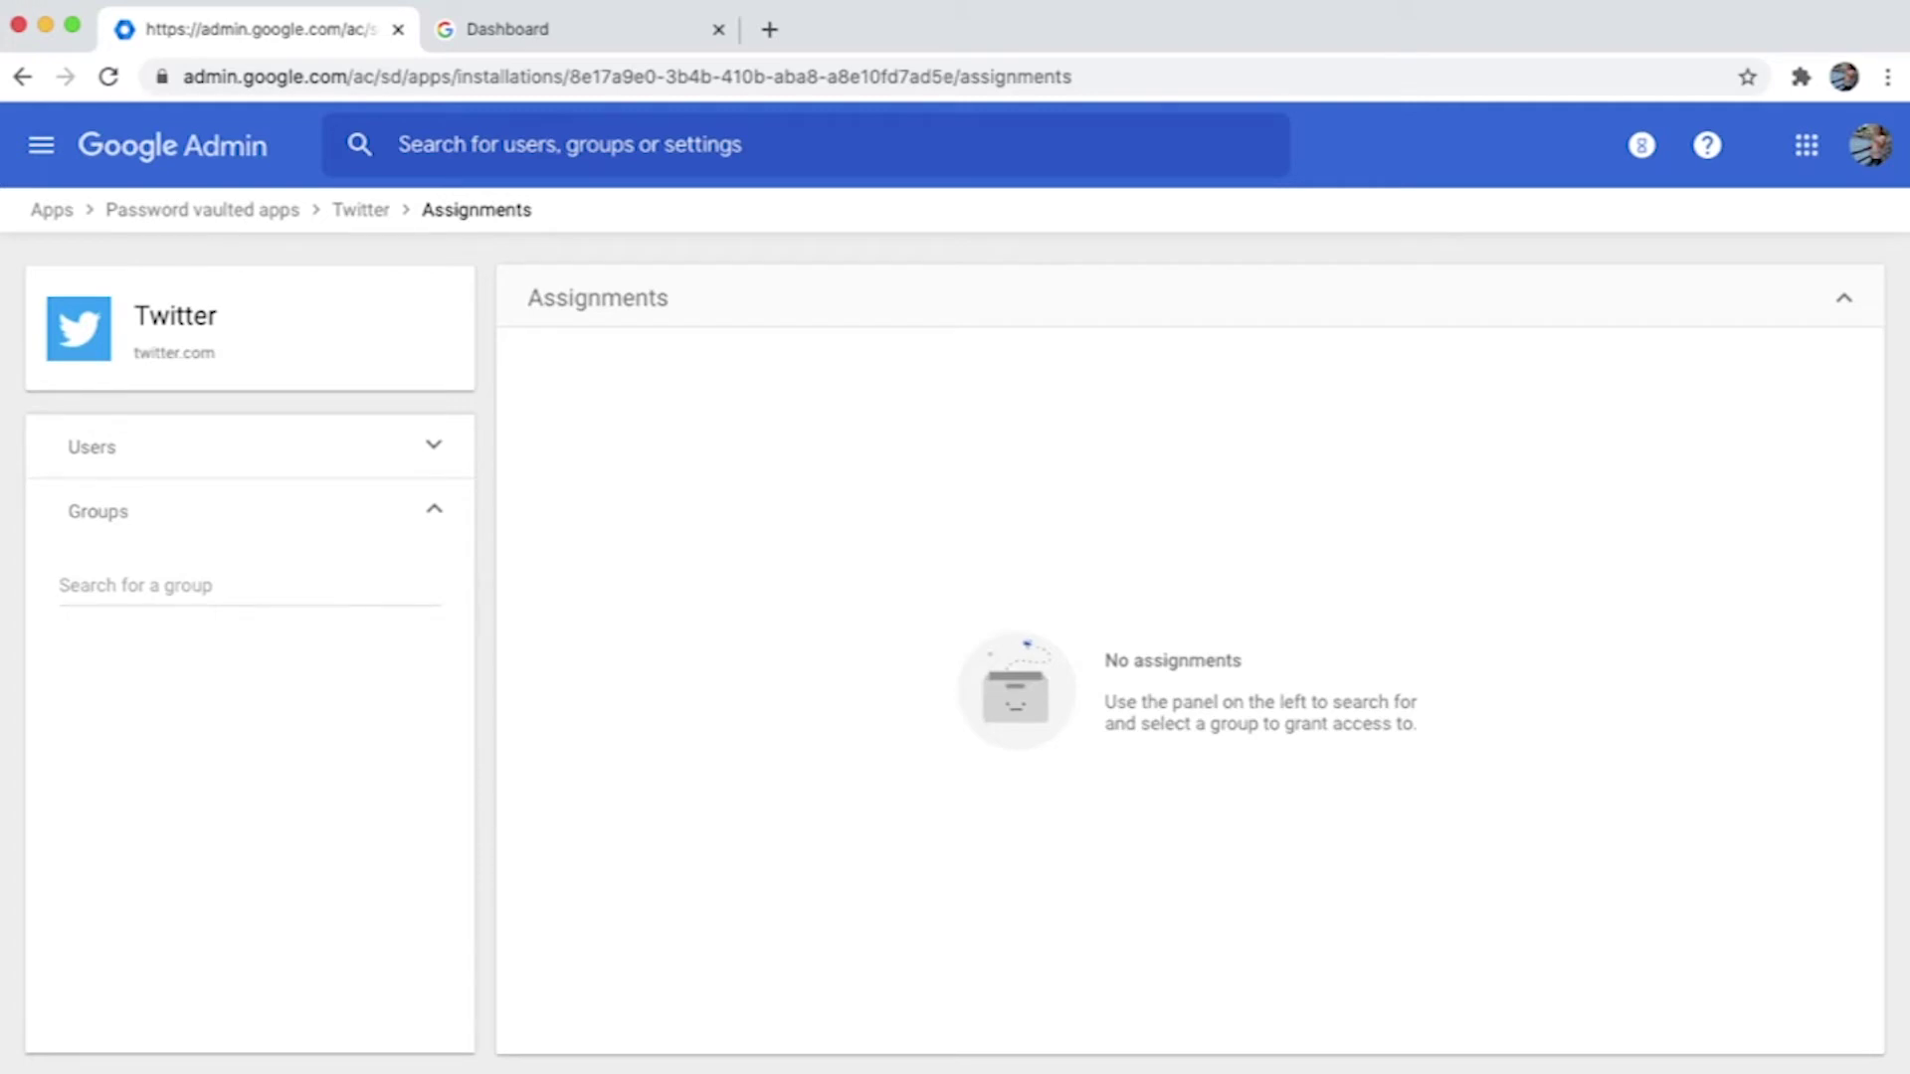
Assign Twitter to the Apac SAS team group, found by searching 'APAC'.
left_click(150, 585)
type("APAC")
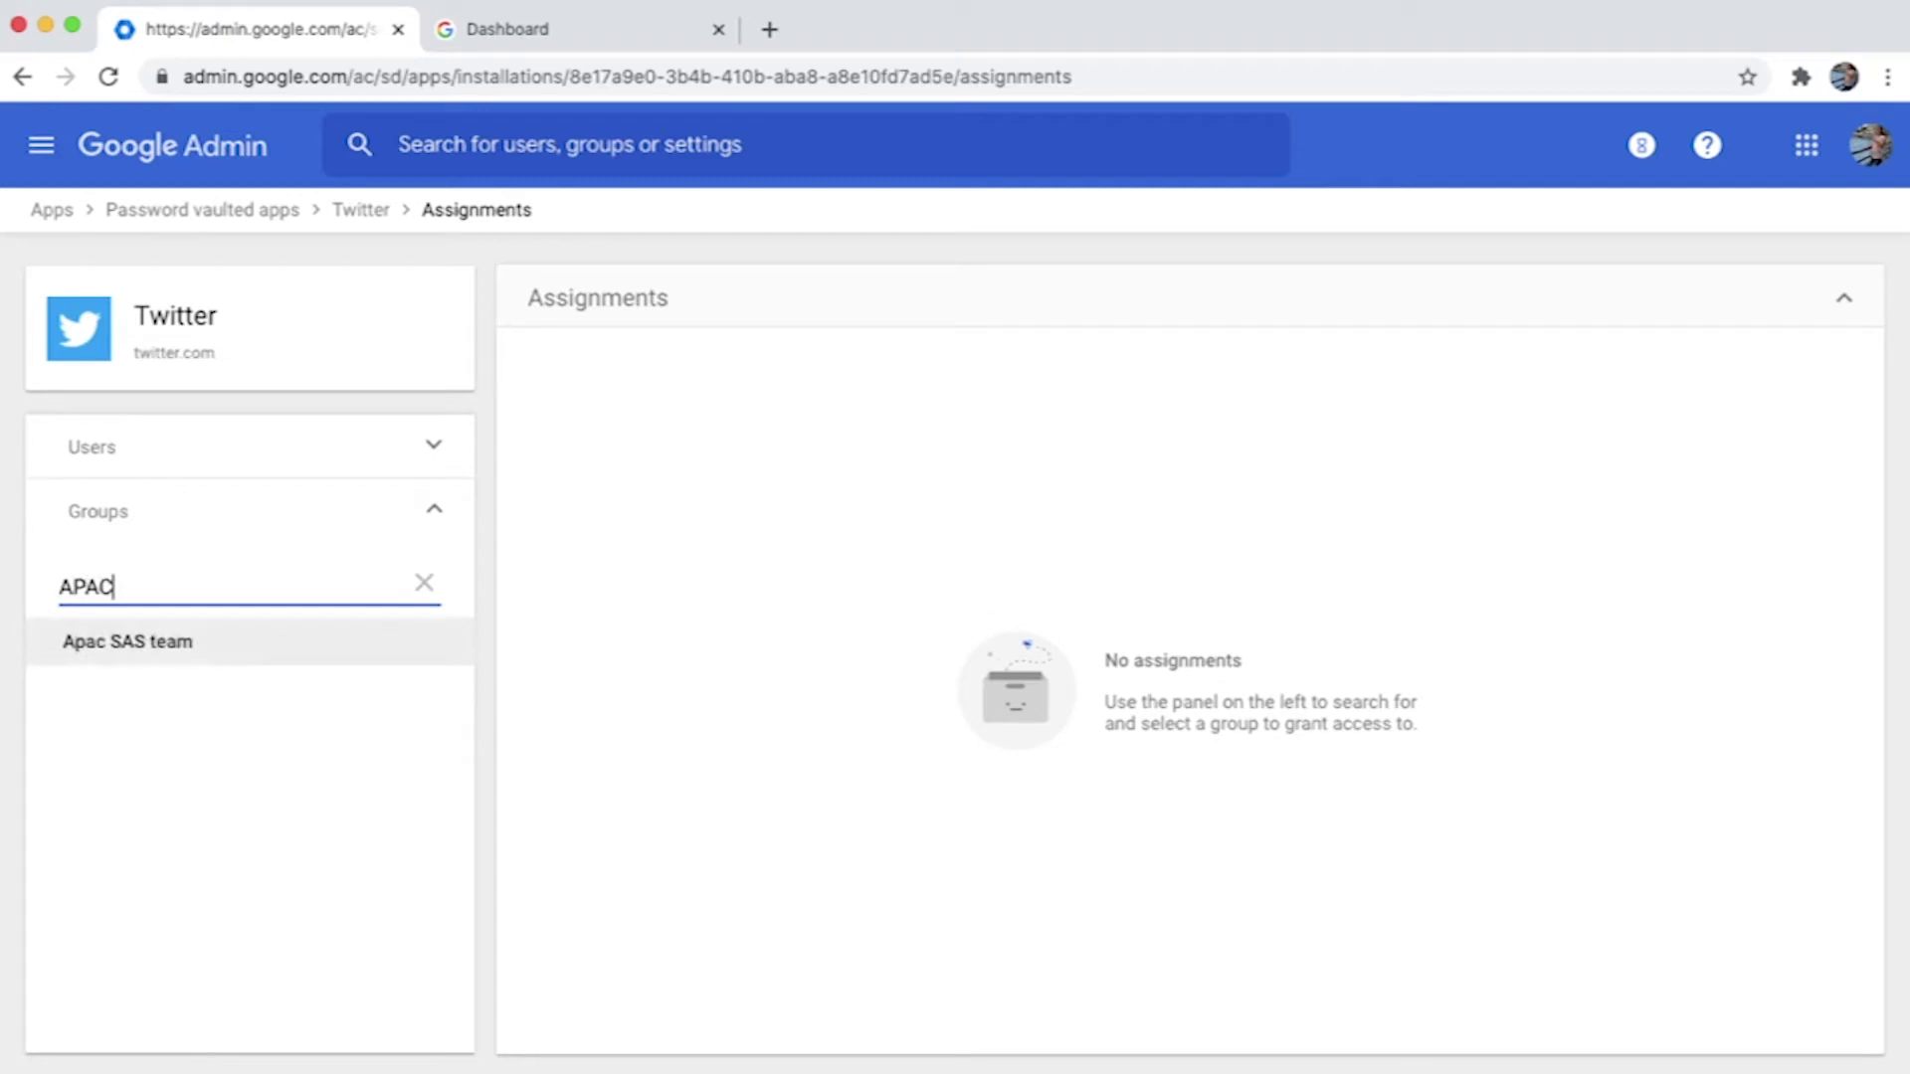
key("Return")
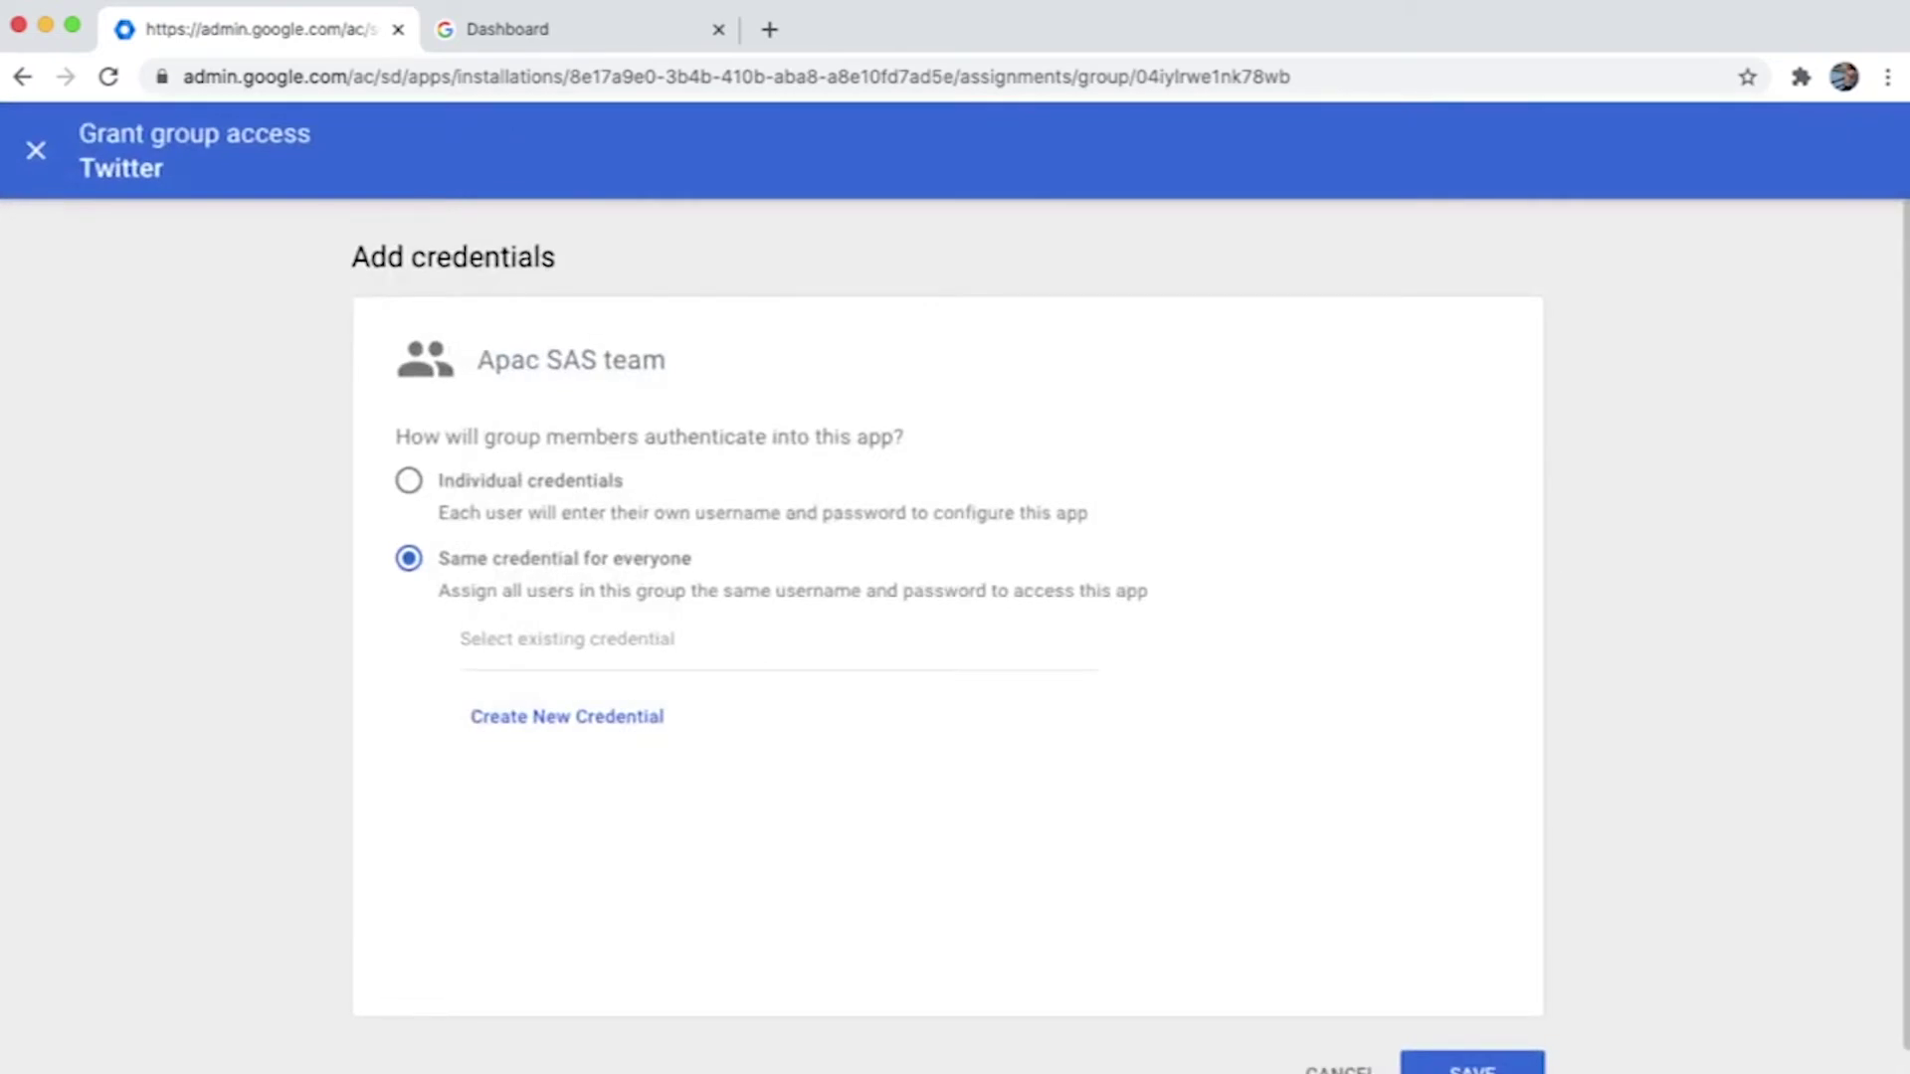
Save a shared credential labelled 'Twitter handle' with the account's username and password, then view the dashboard.
left_click(568, 717)
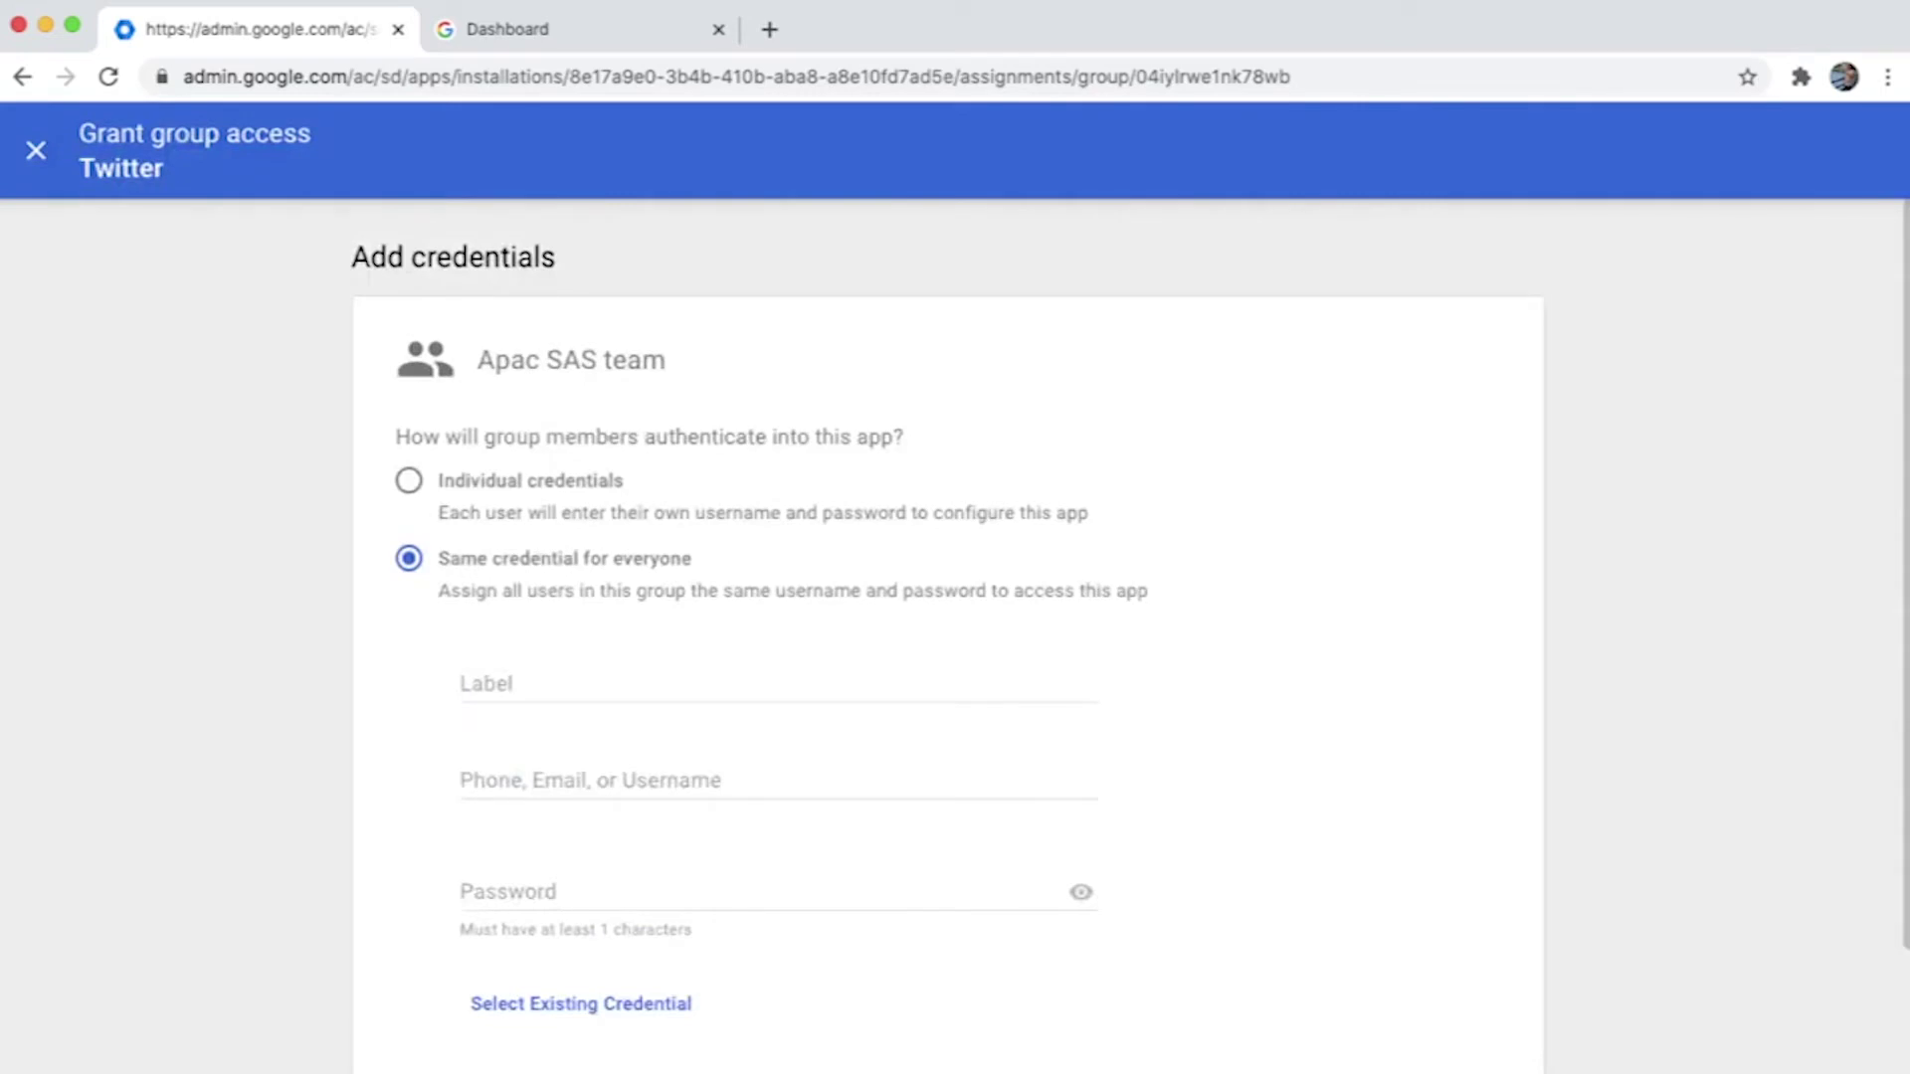
left_click(776, 683)
type("Twit")
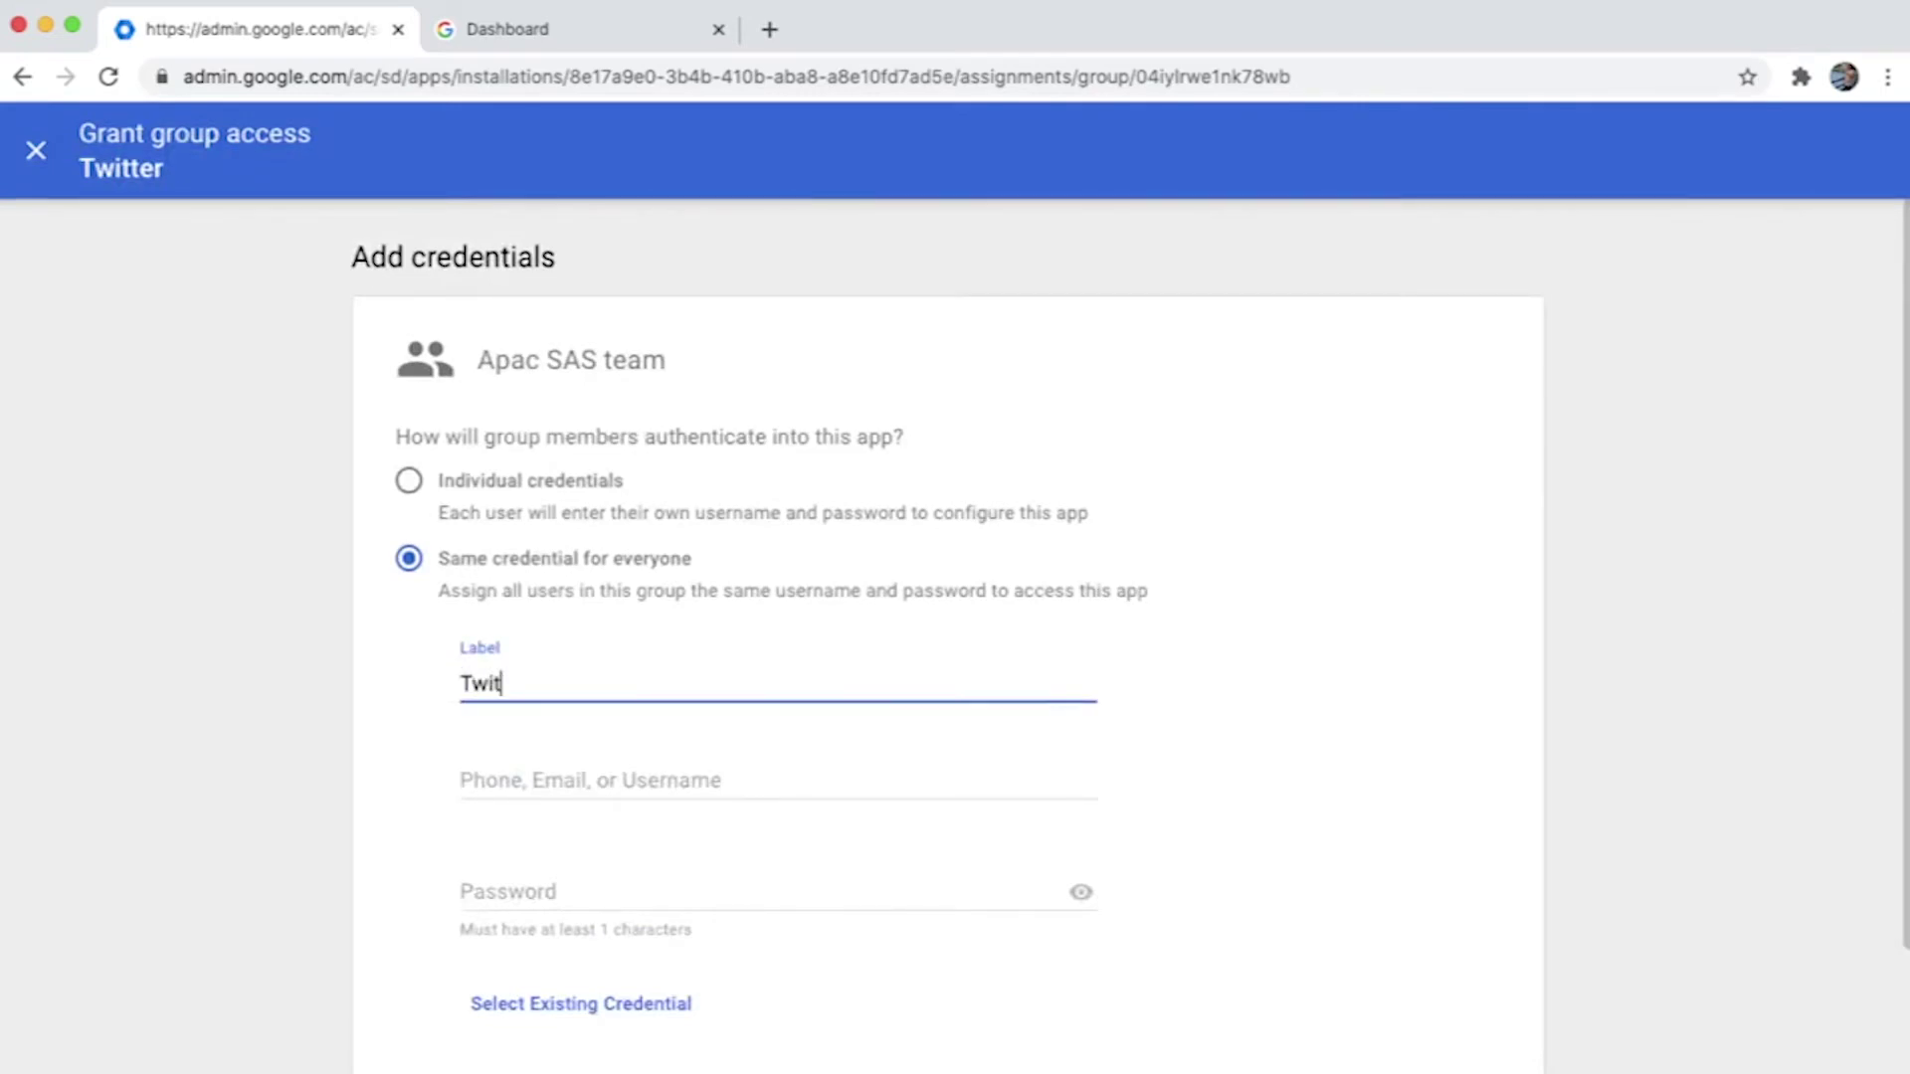
type("ter handle")
left_click(776, 781)
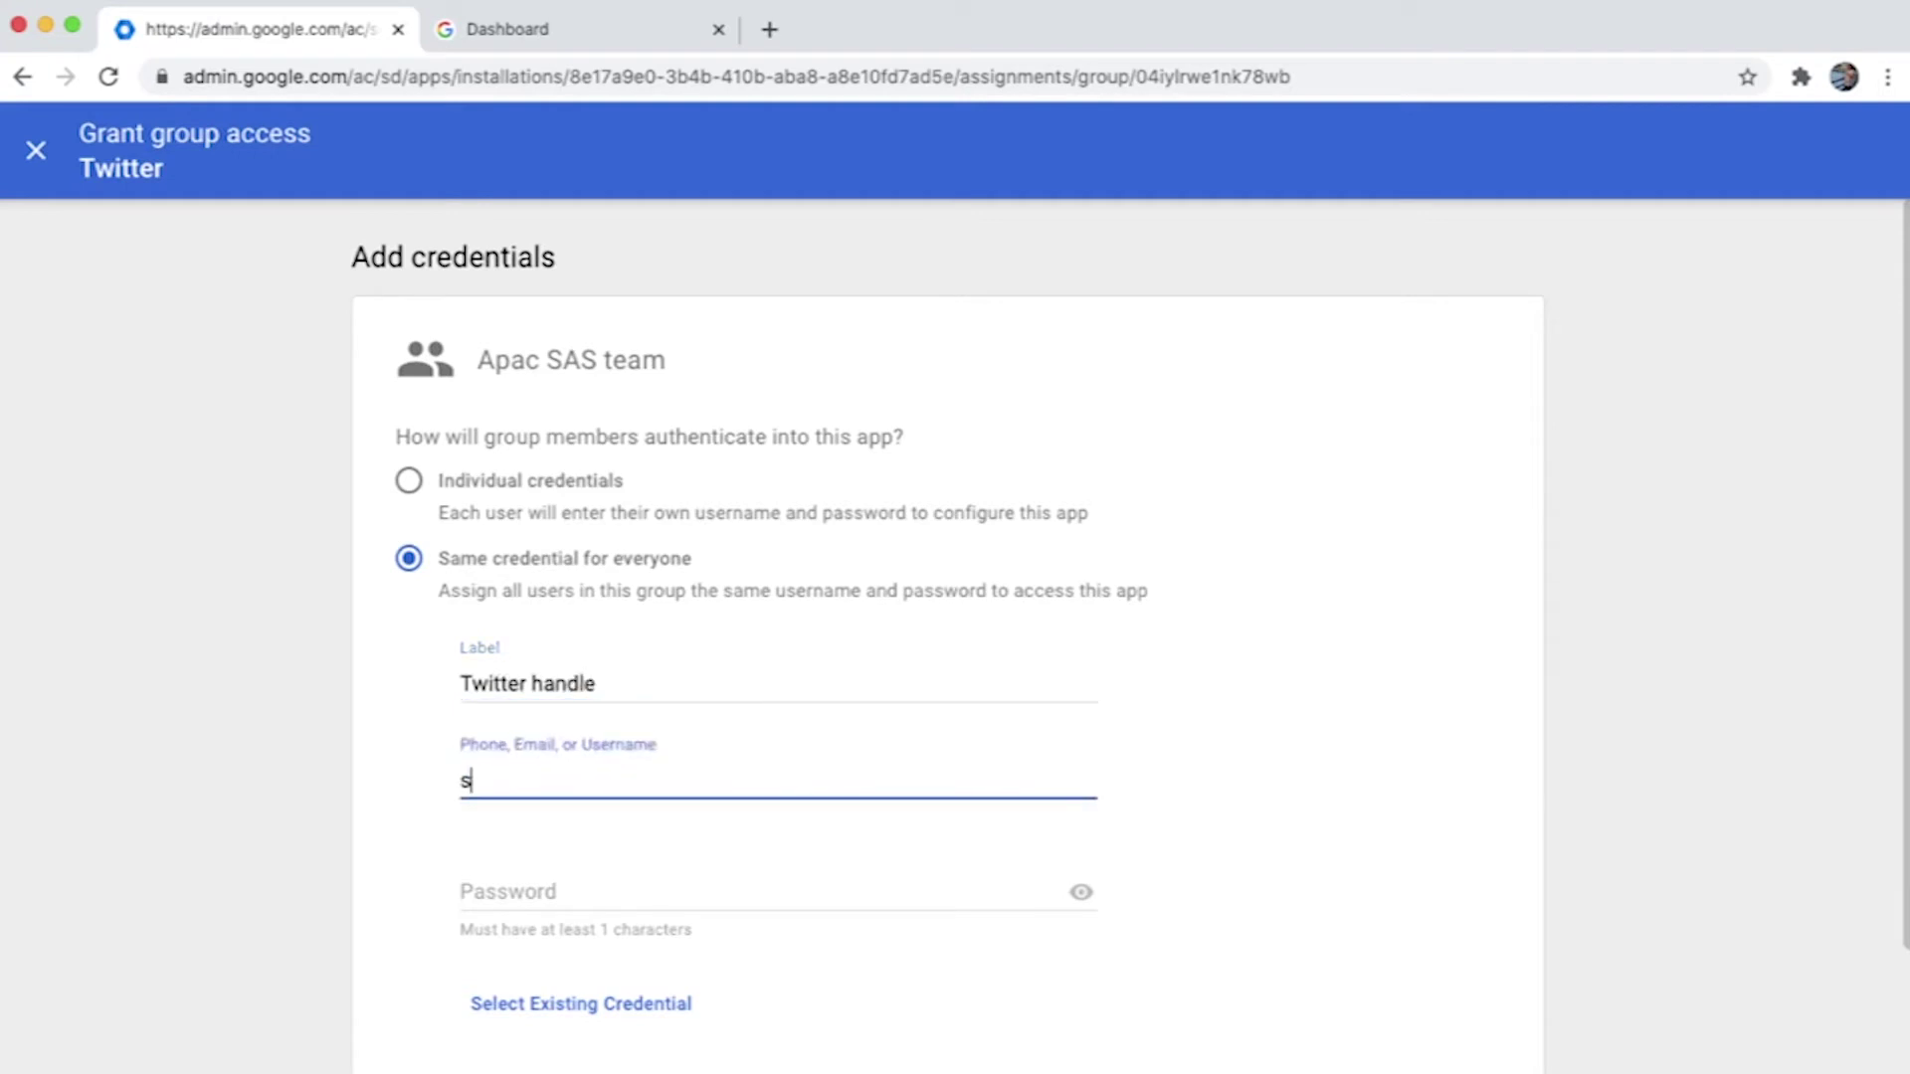
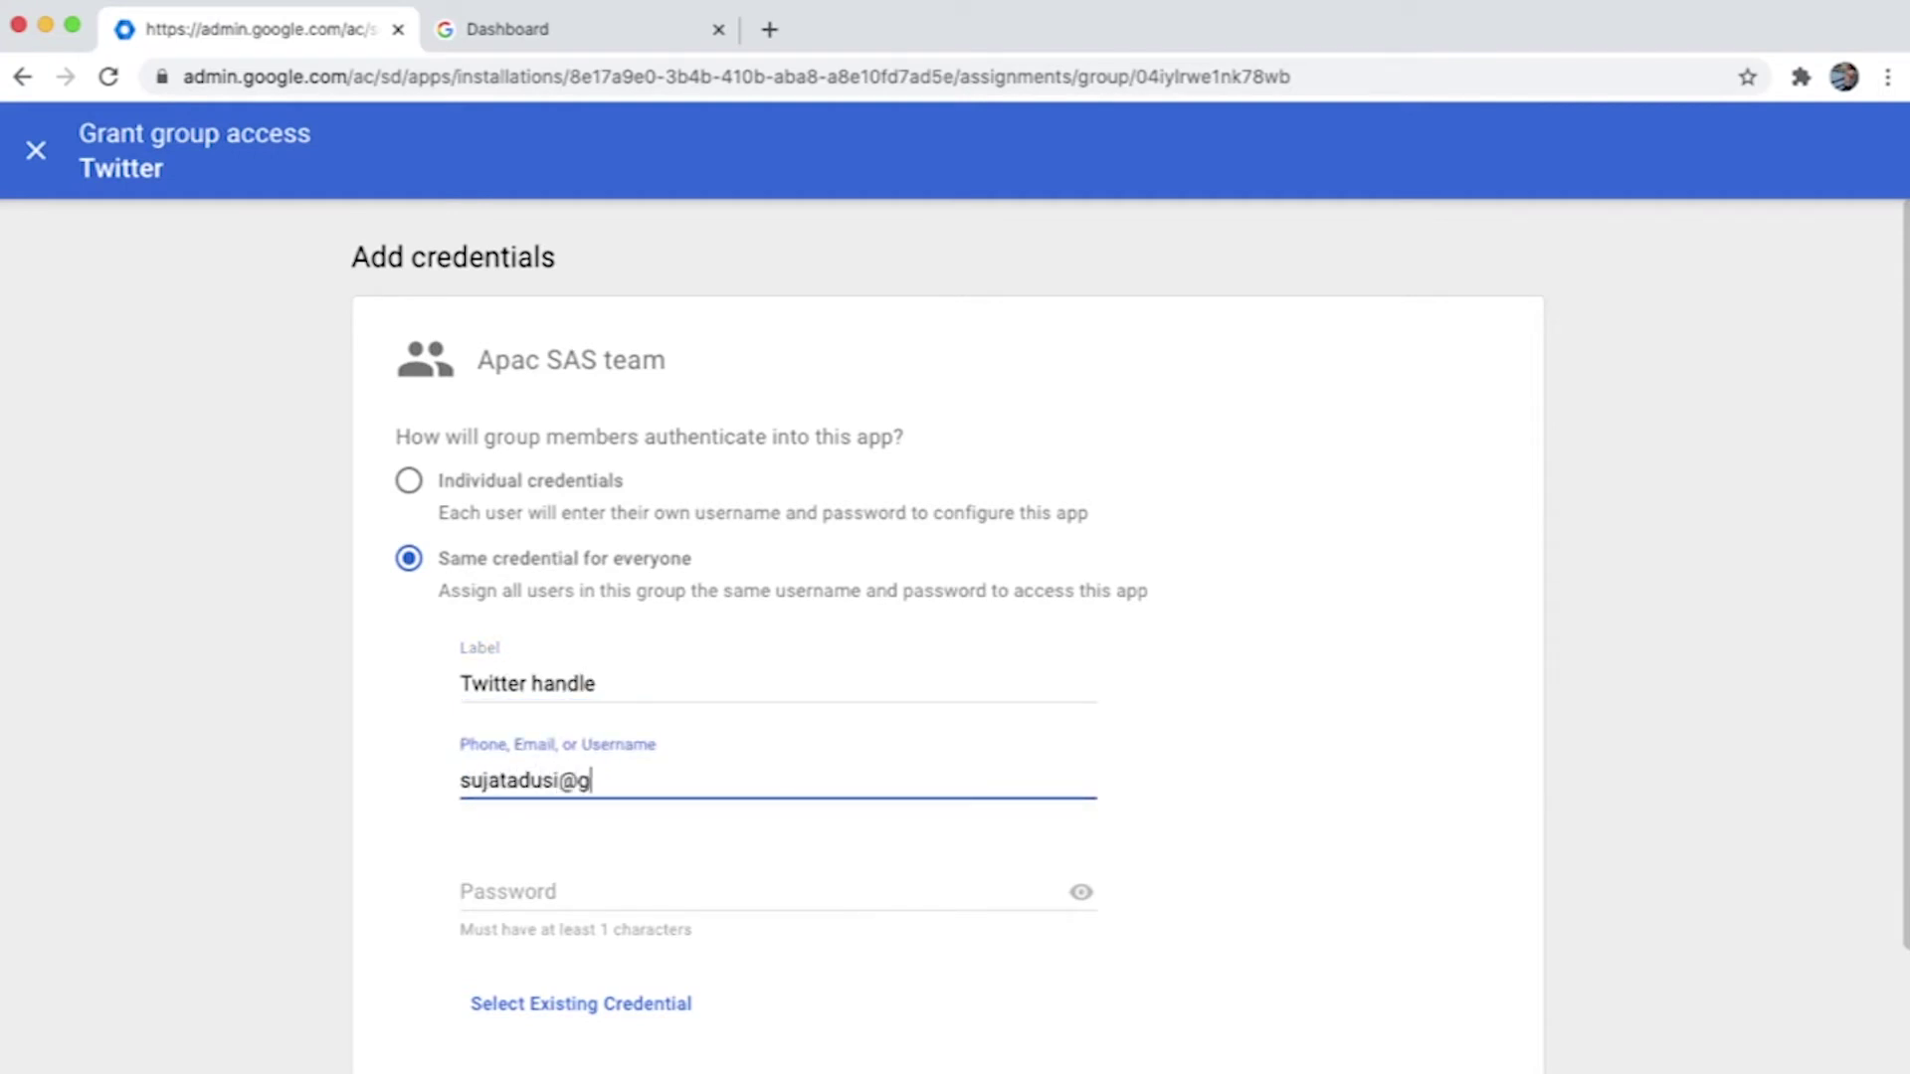
left_click(776, 892)
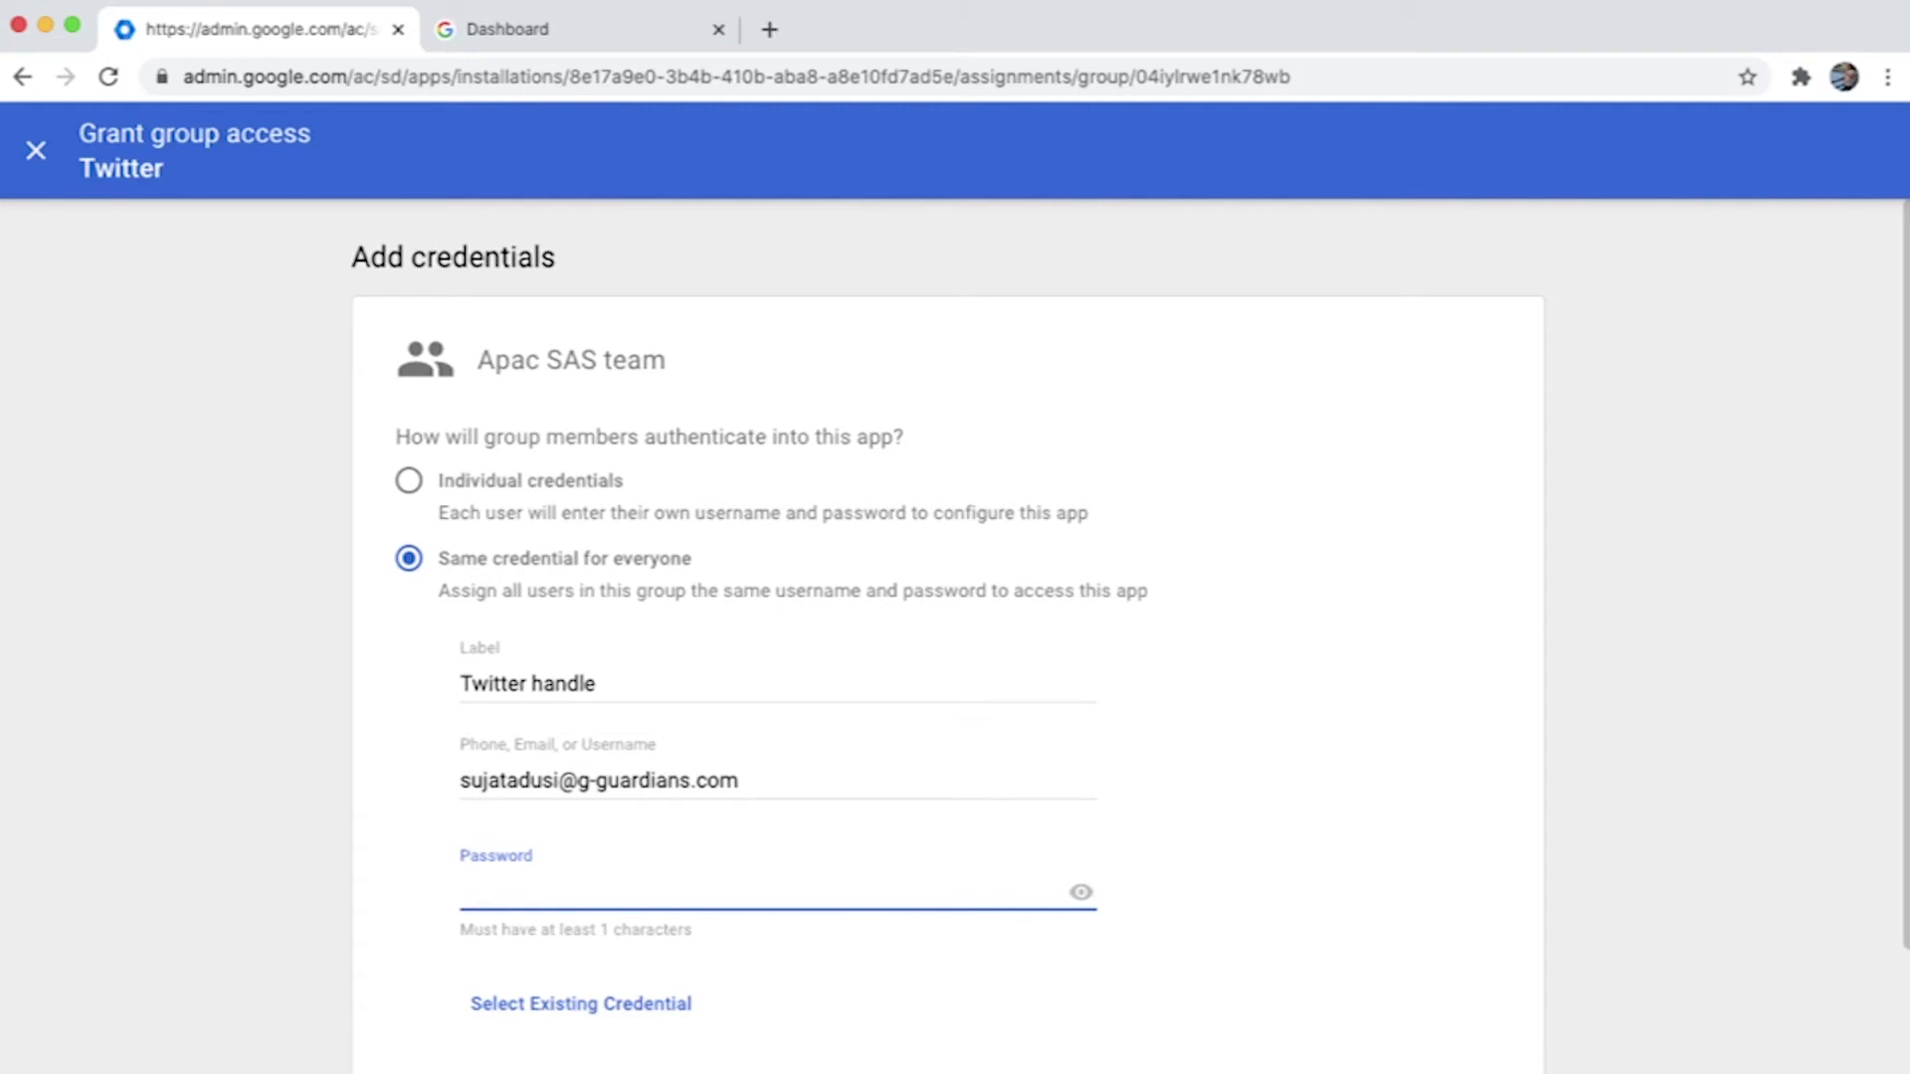
type("**********")
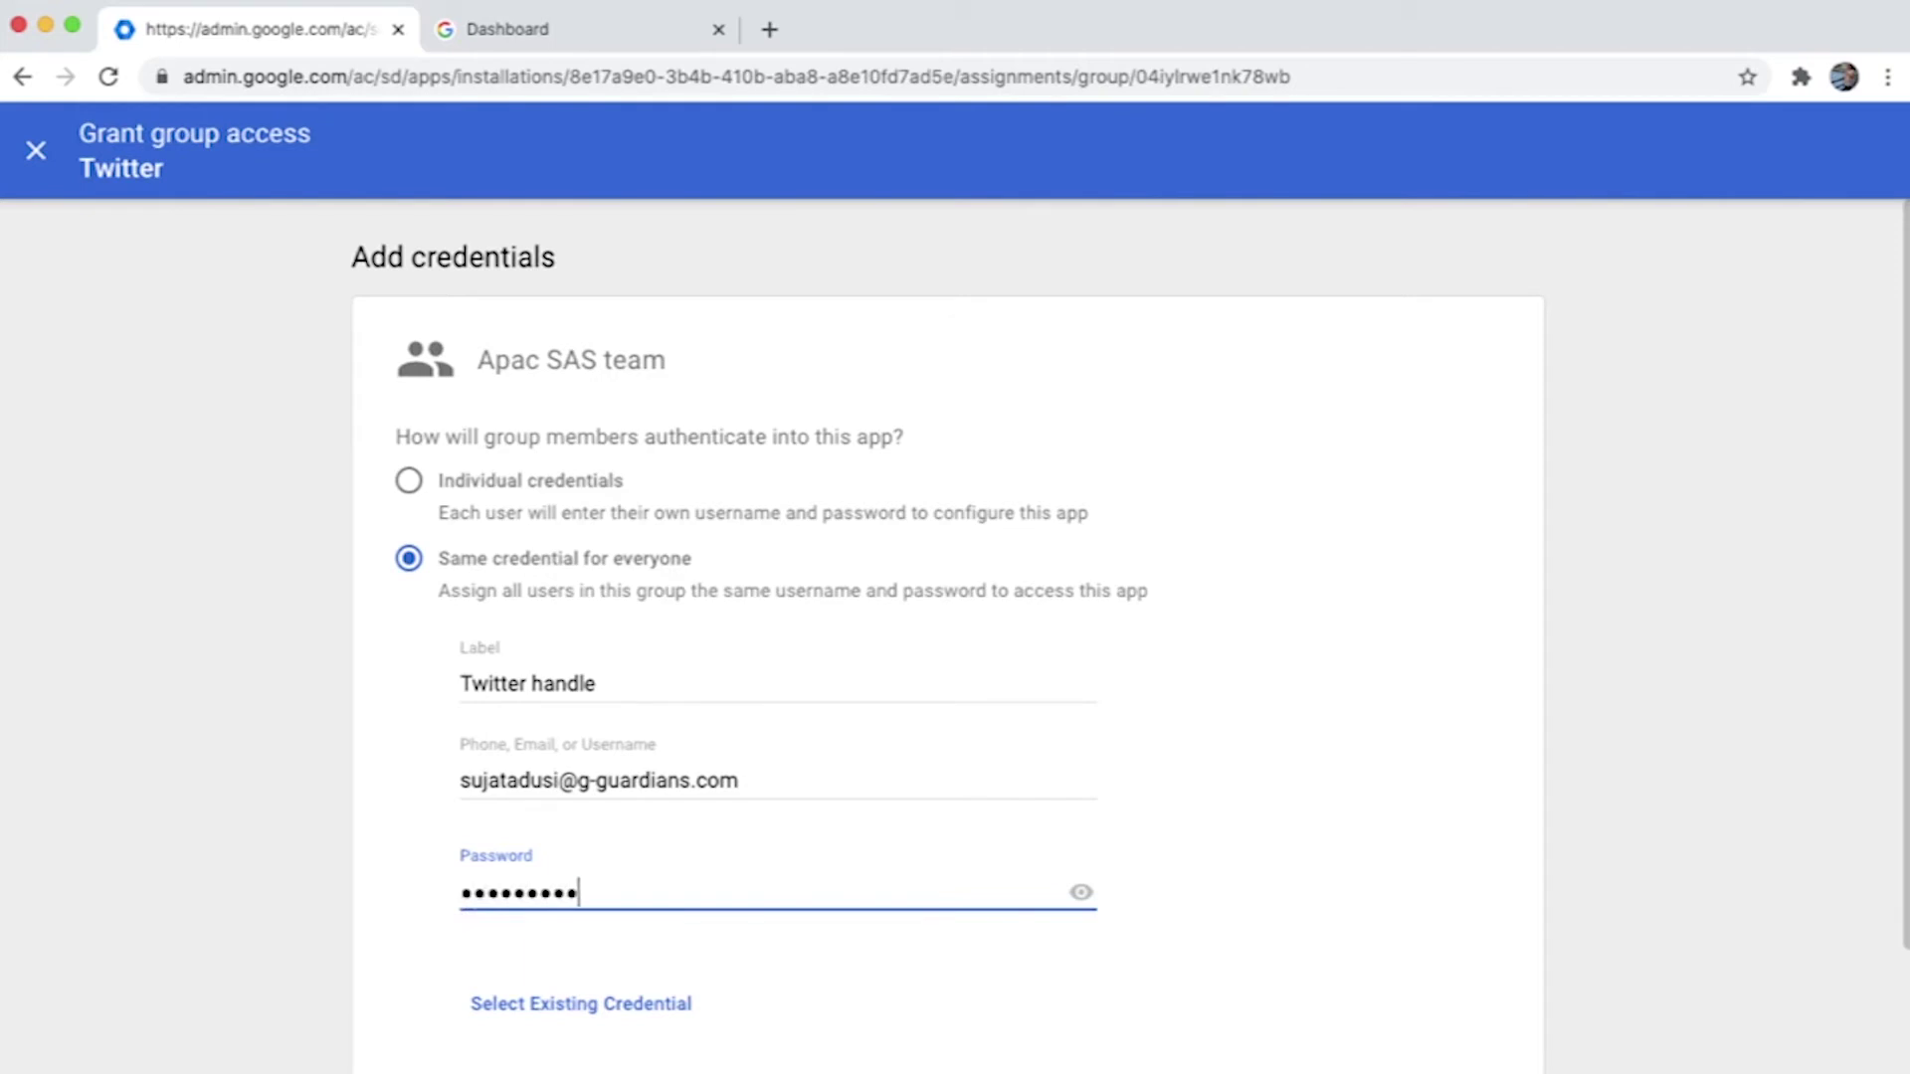
key("Tab")
key("Tab")
key("Tab")
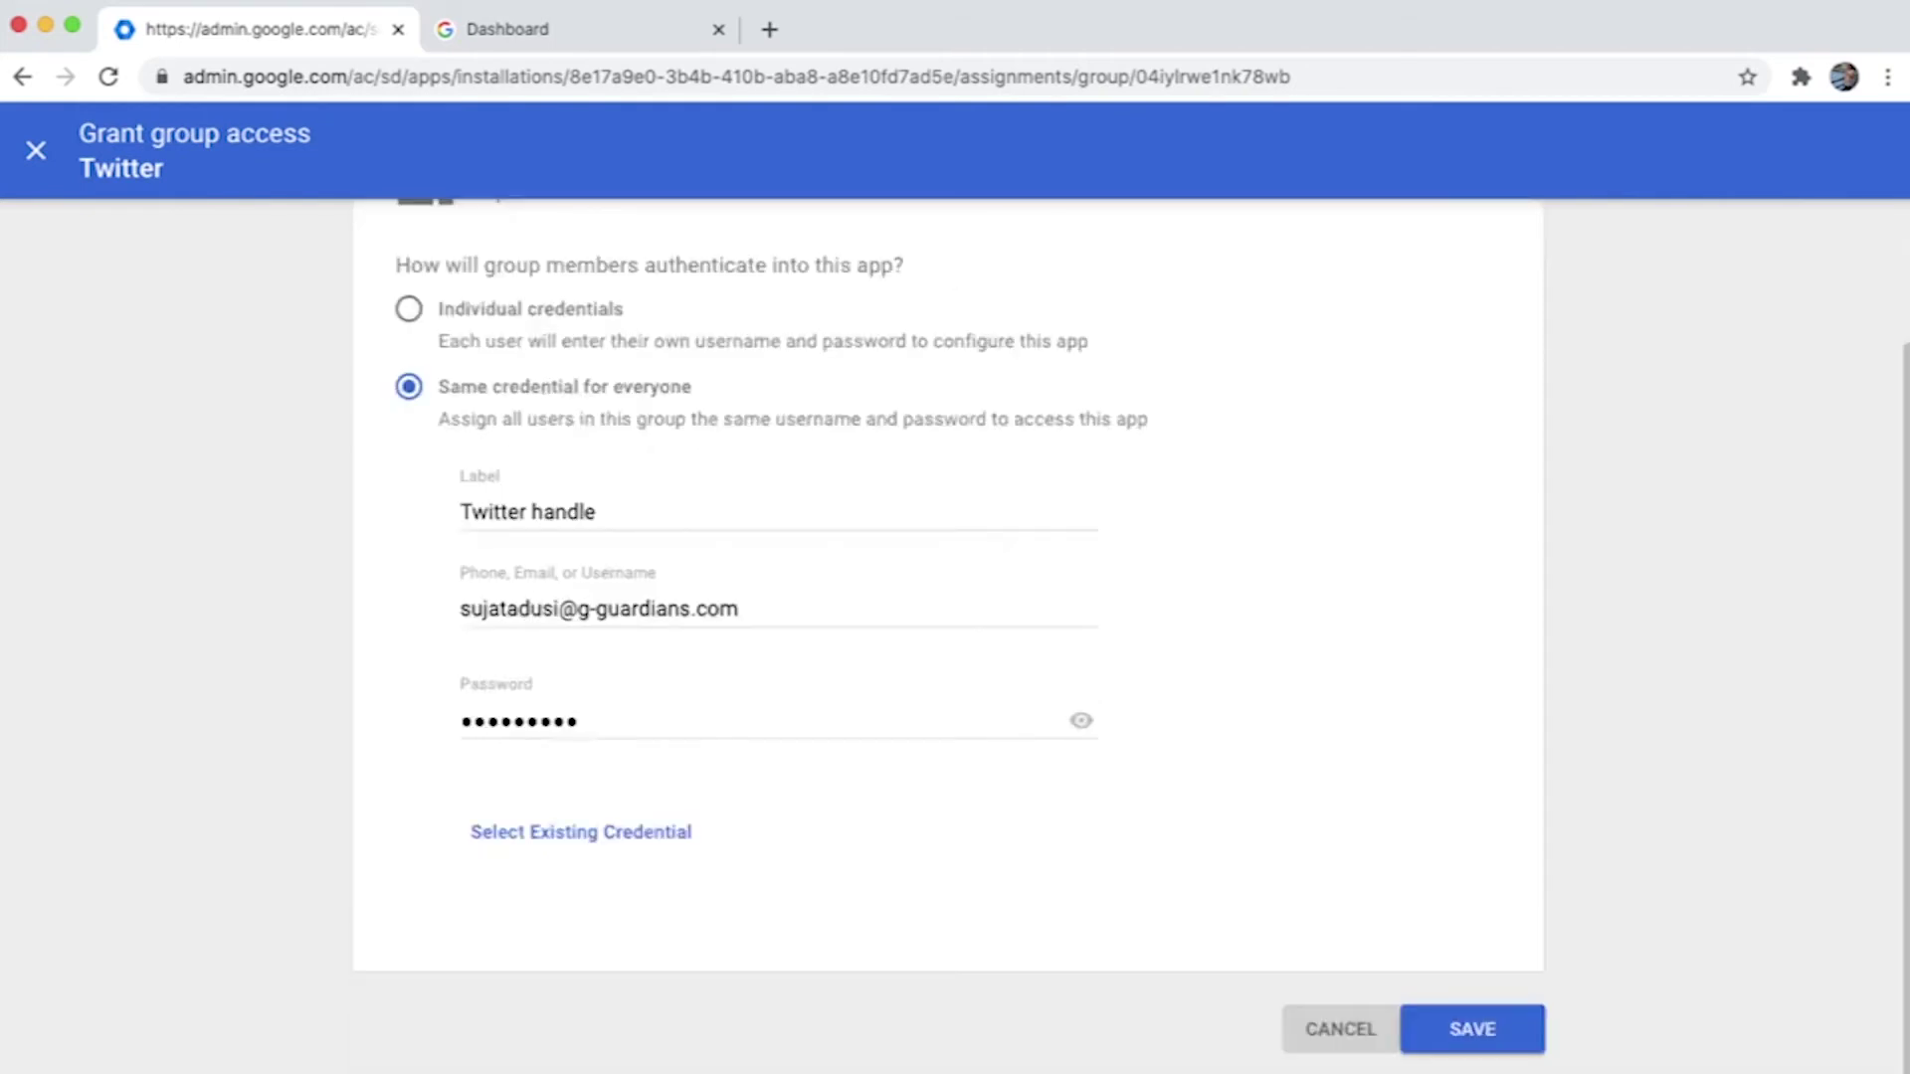
key("Return")
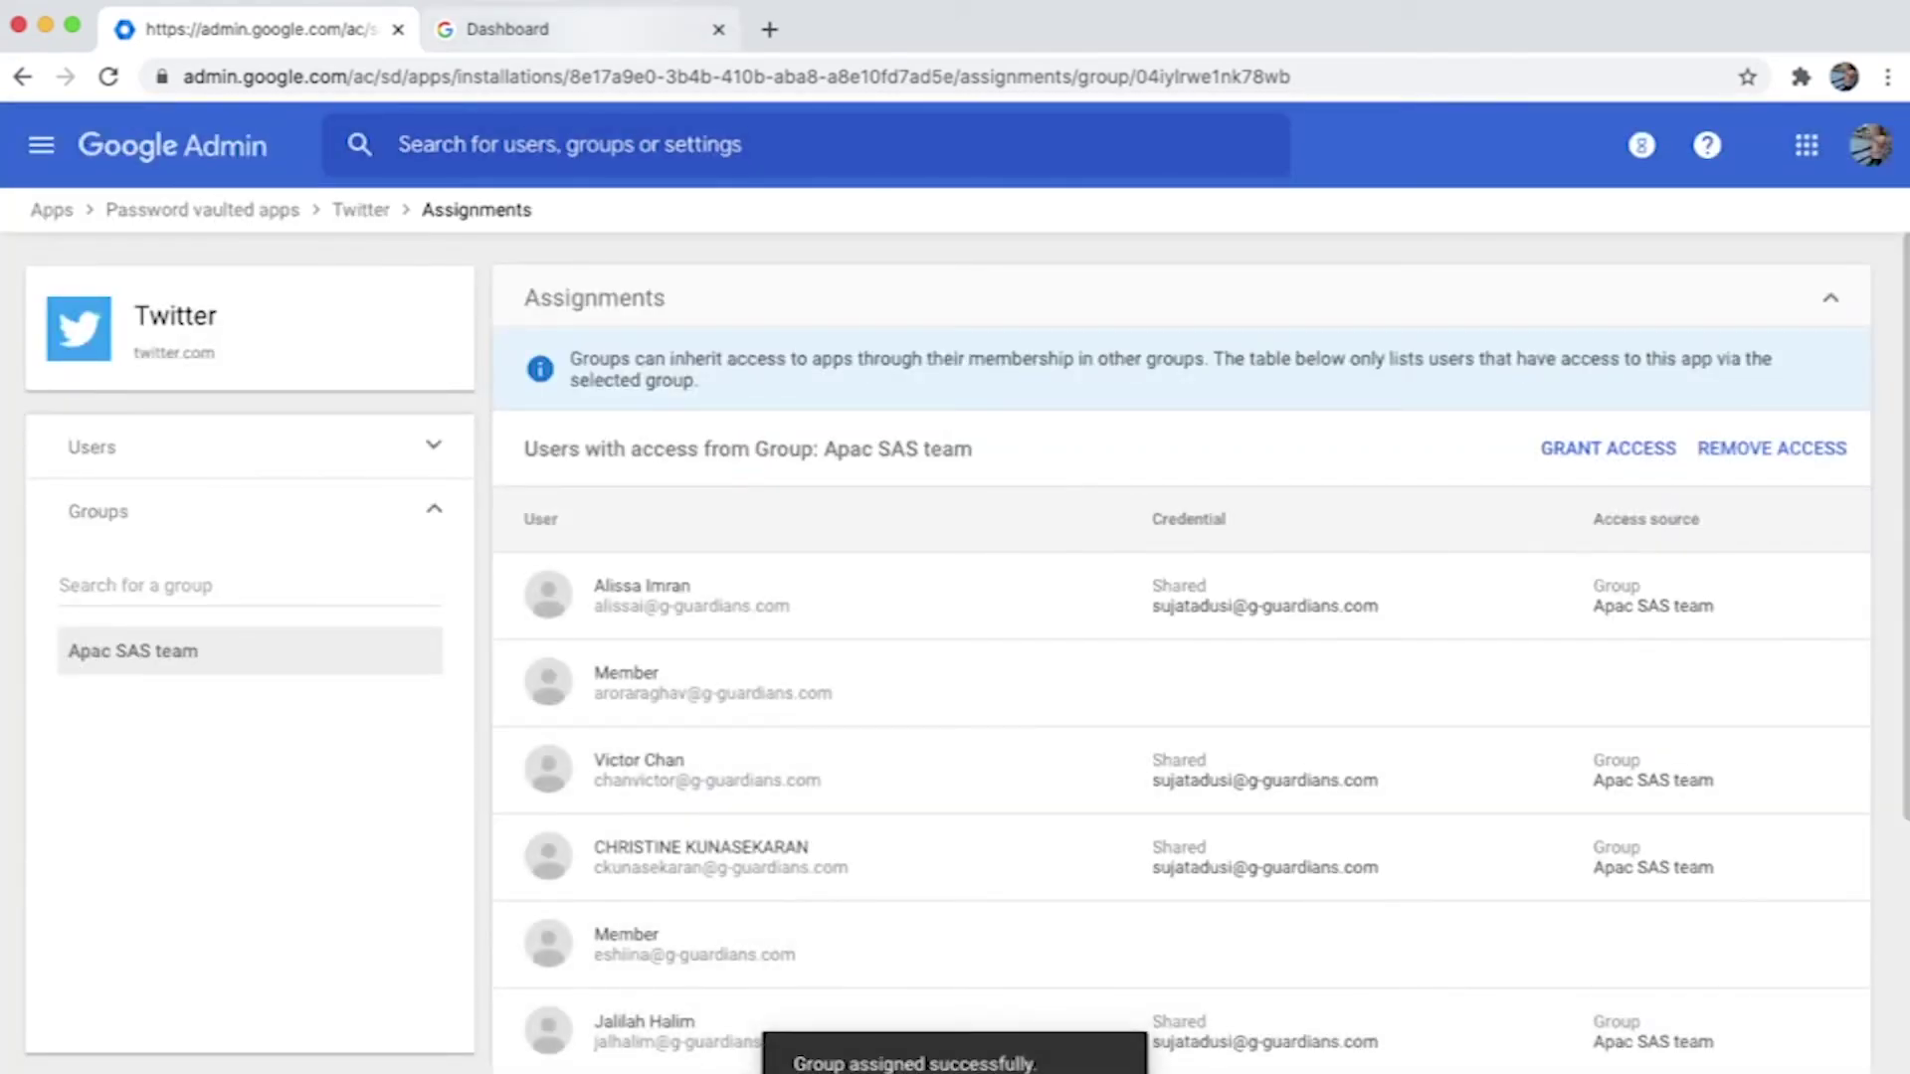
left_click(507, 29)
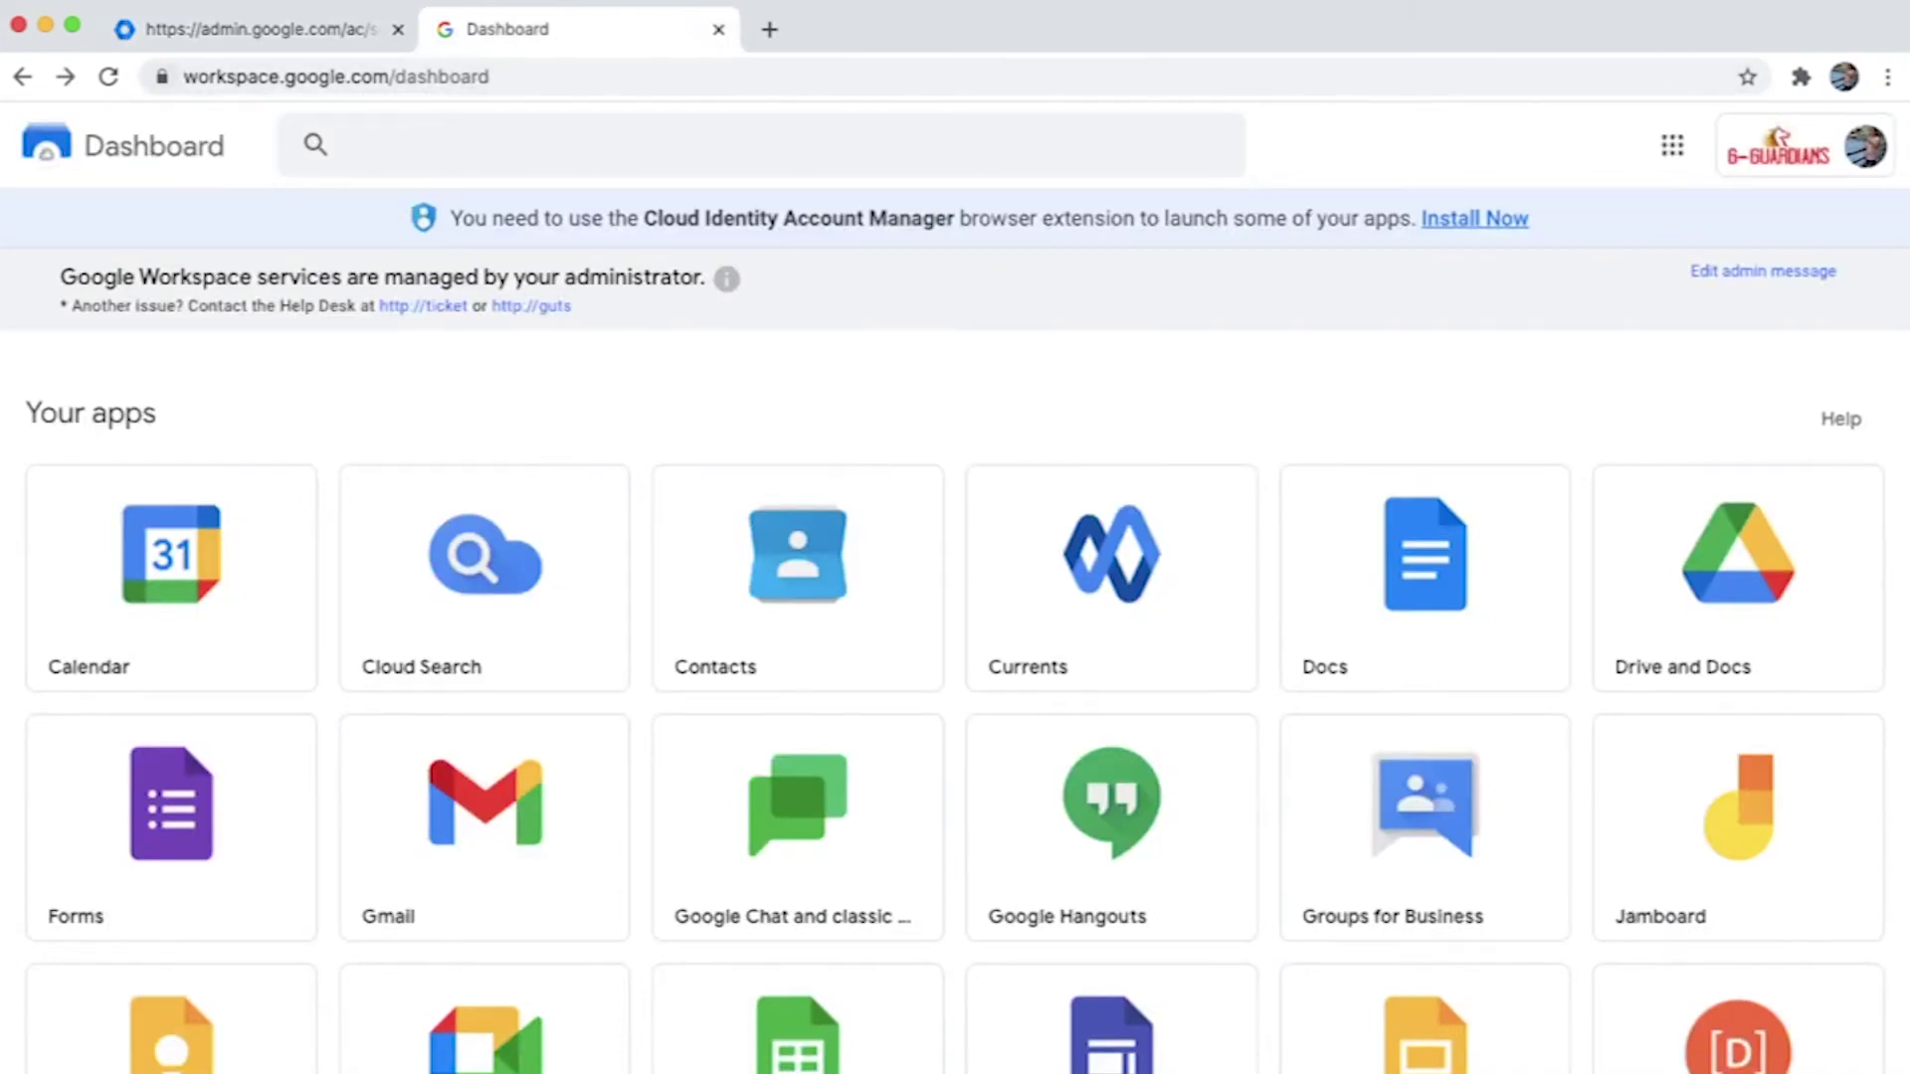
Reload the Workspace dashboard and scroll through the apps to confirm the Twitter tile appears.
left_click(109, 77)
scroll(487, 896, "down", 5)
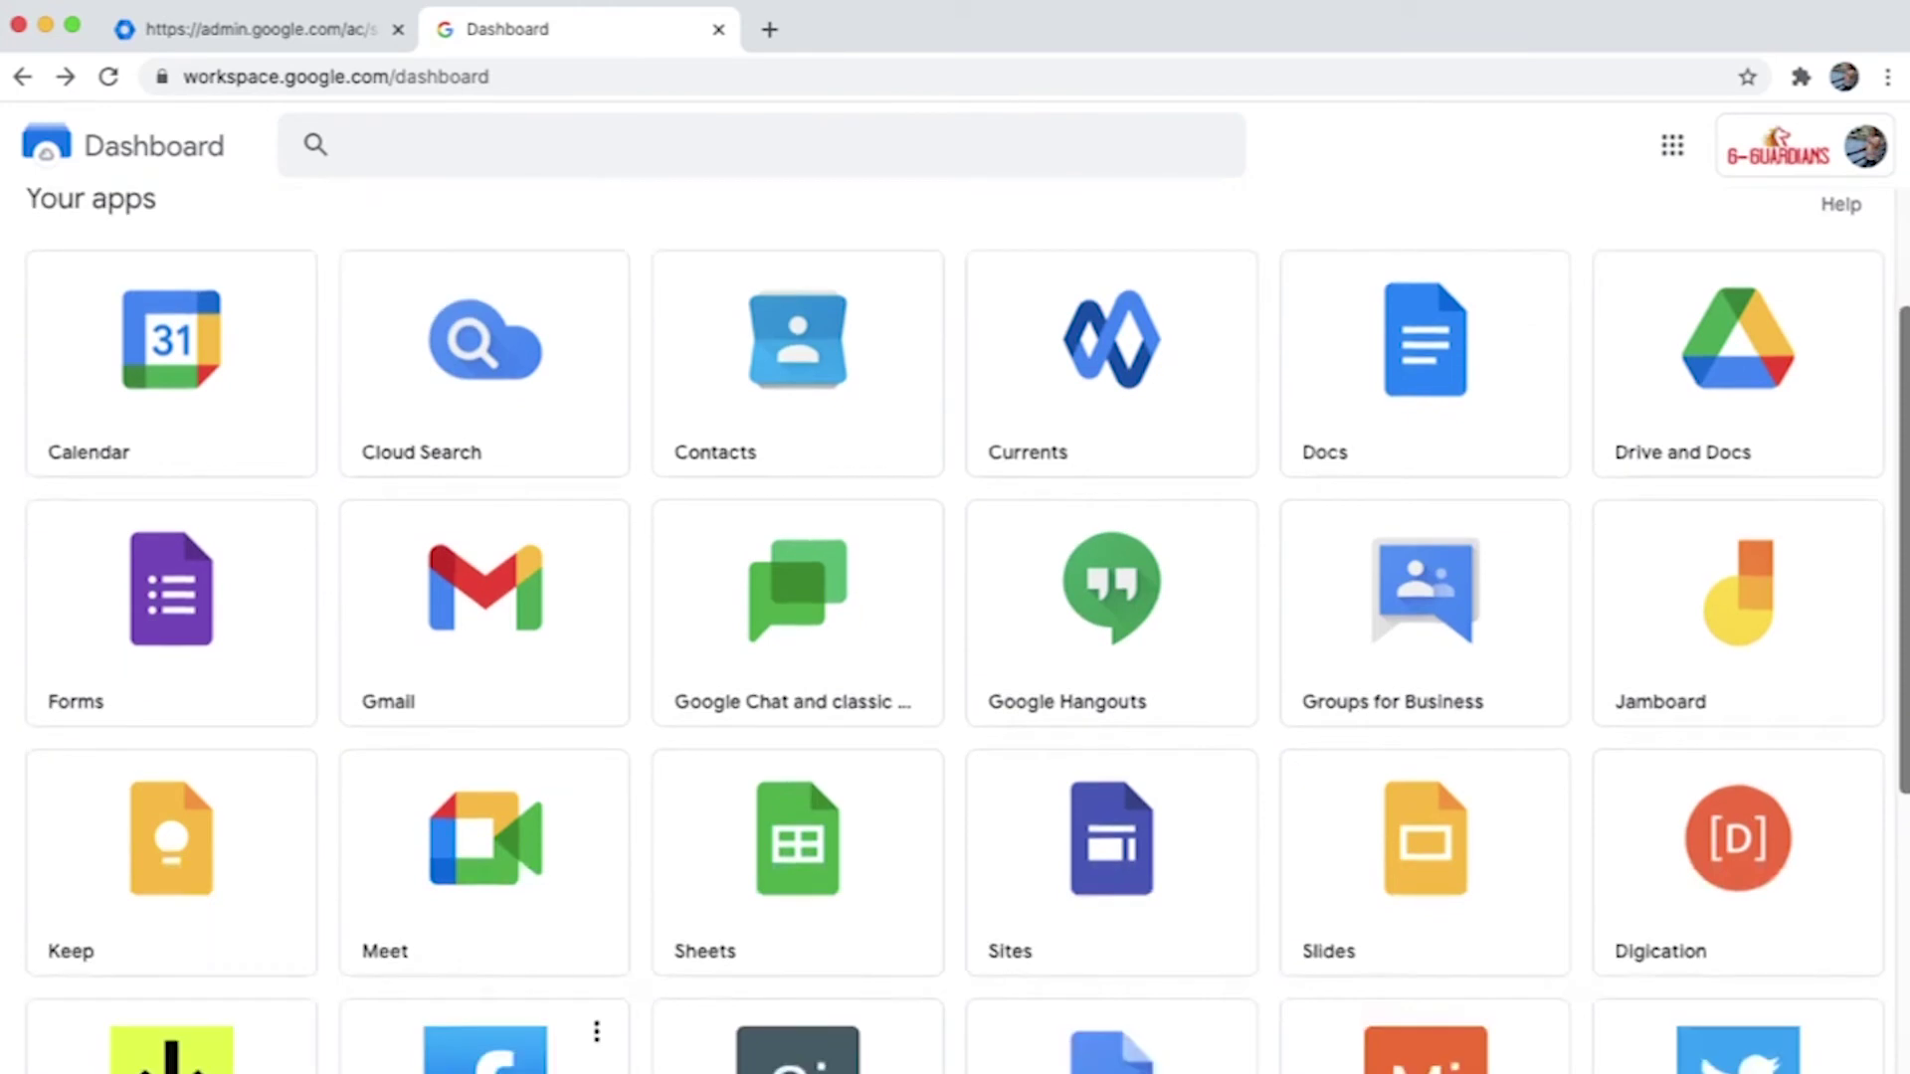
scroll(488, 876, "down", 1)
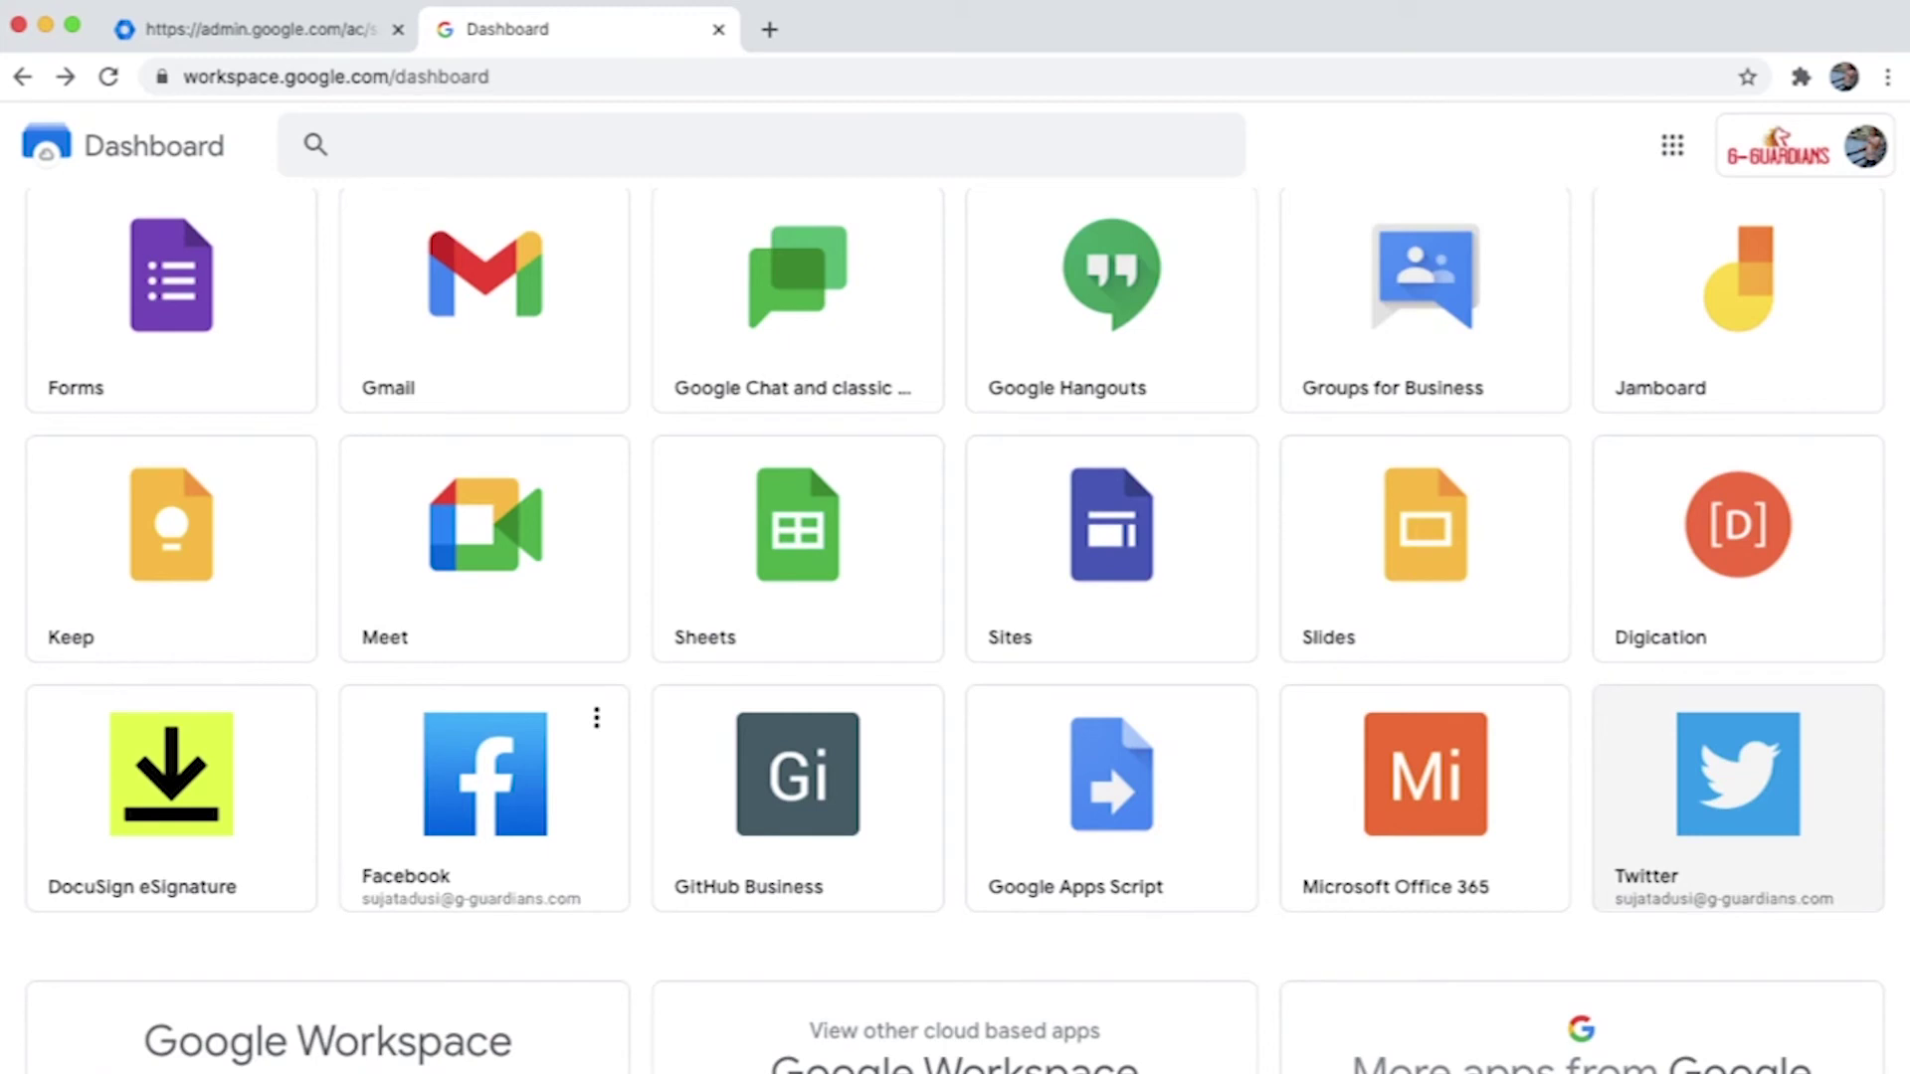
scroll(1738, 816, "up", 7)
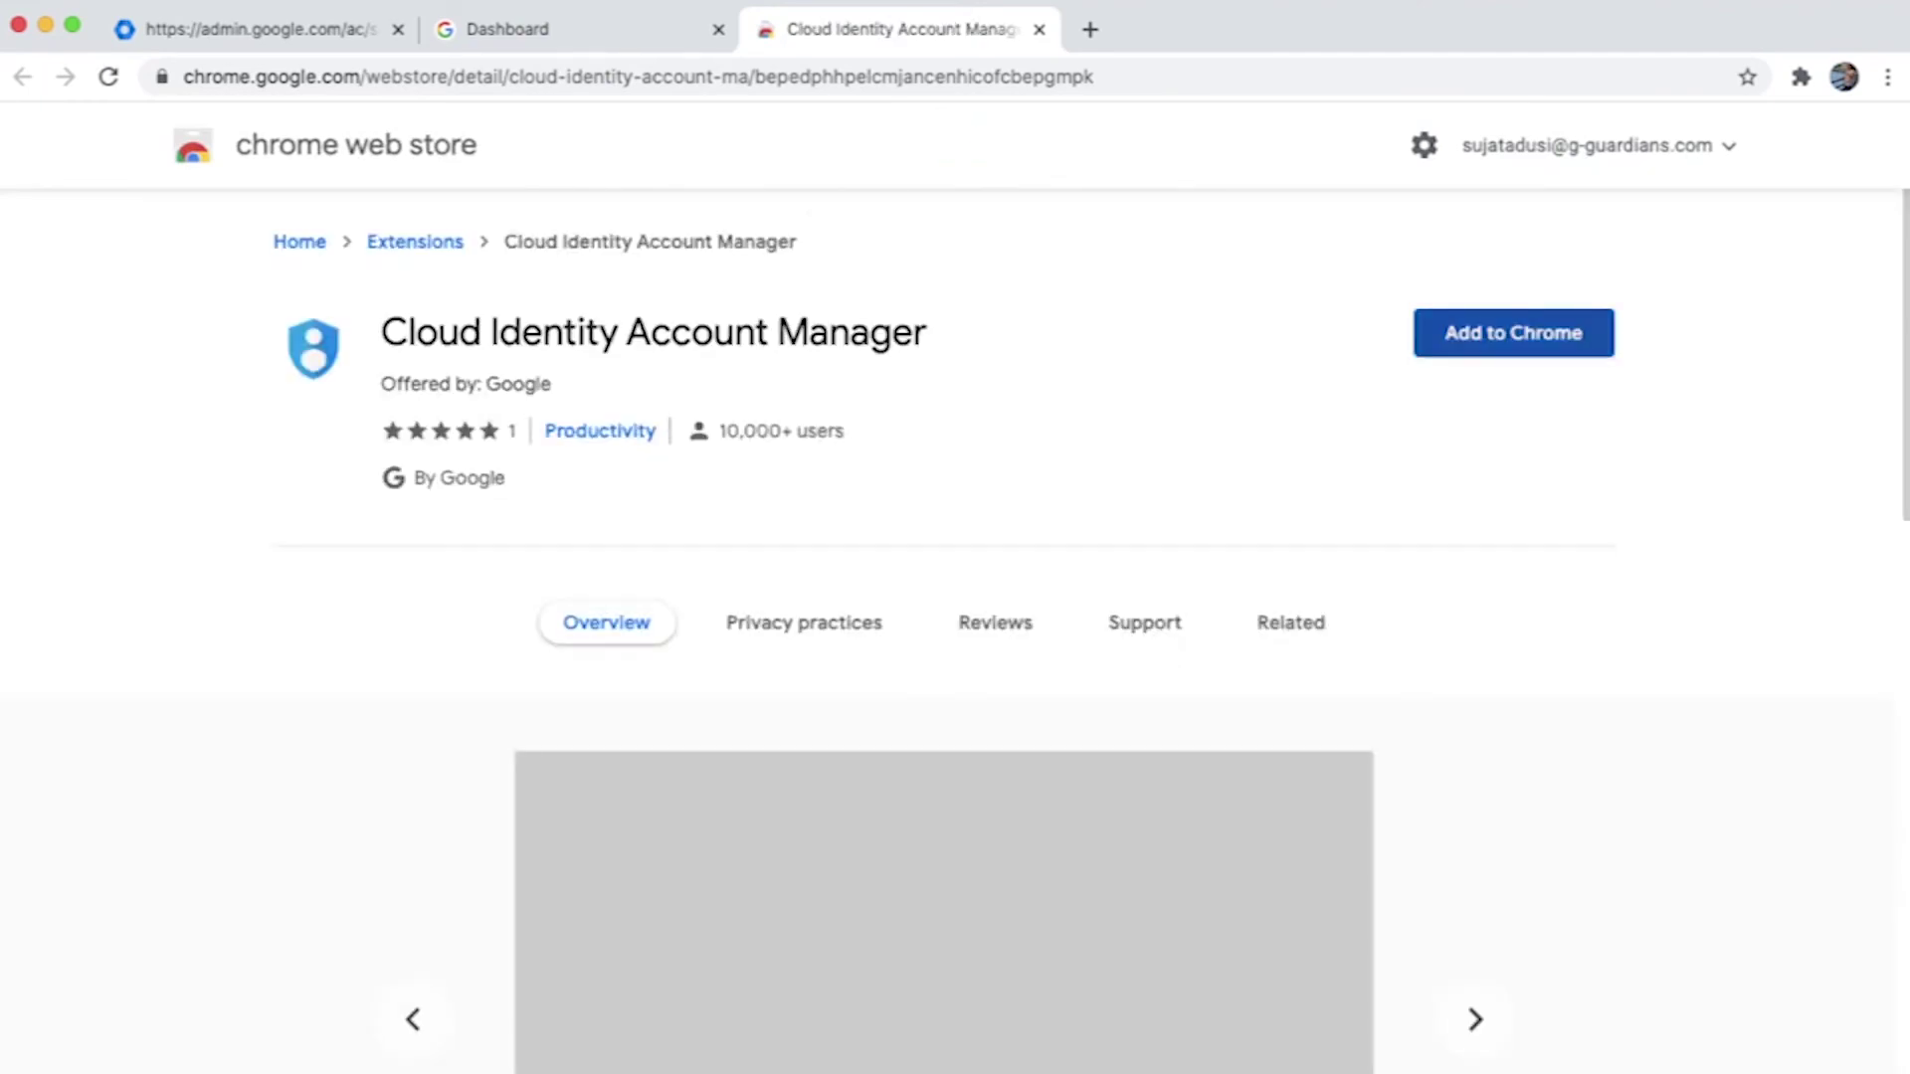
Add the Cloud Identity Account Manager extension to Chrome and return to the dashboard tab.
left_click(1513, 333)
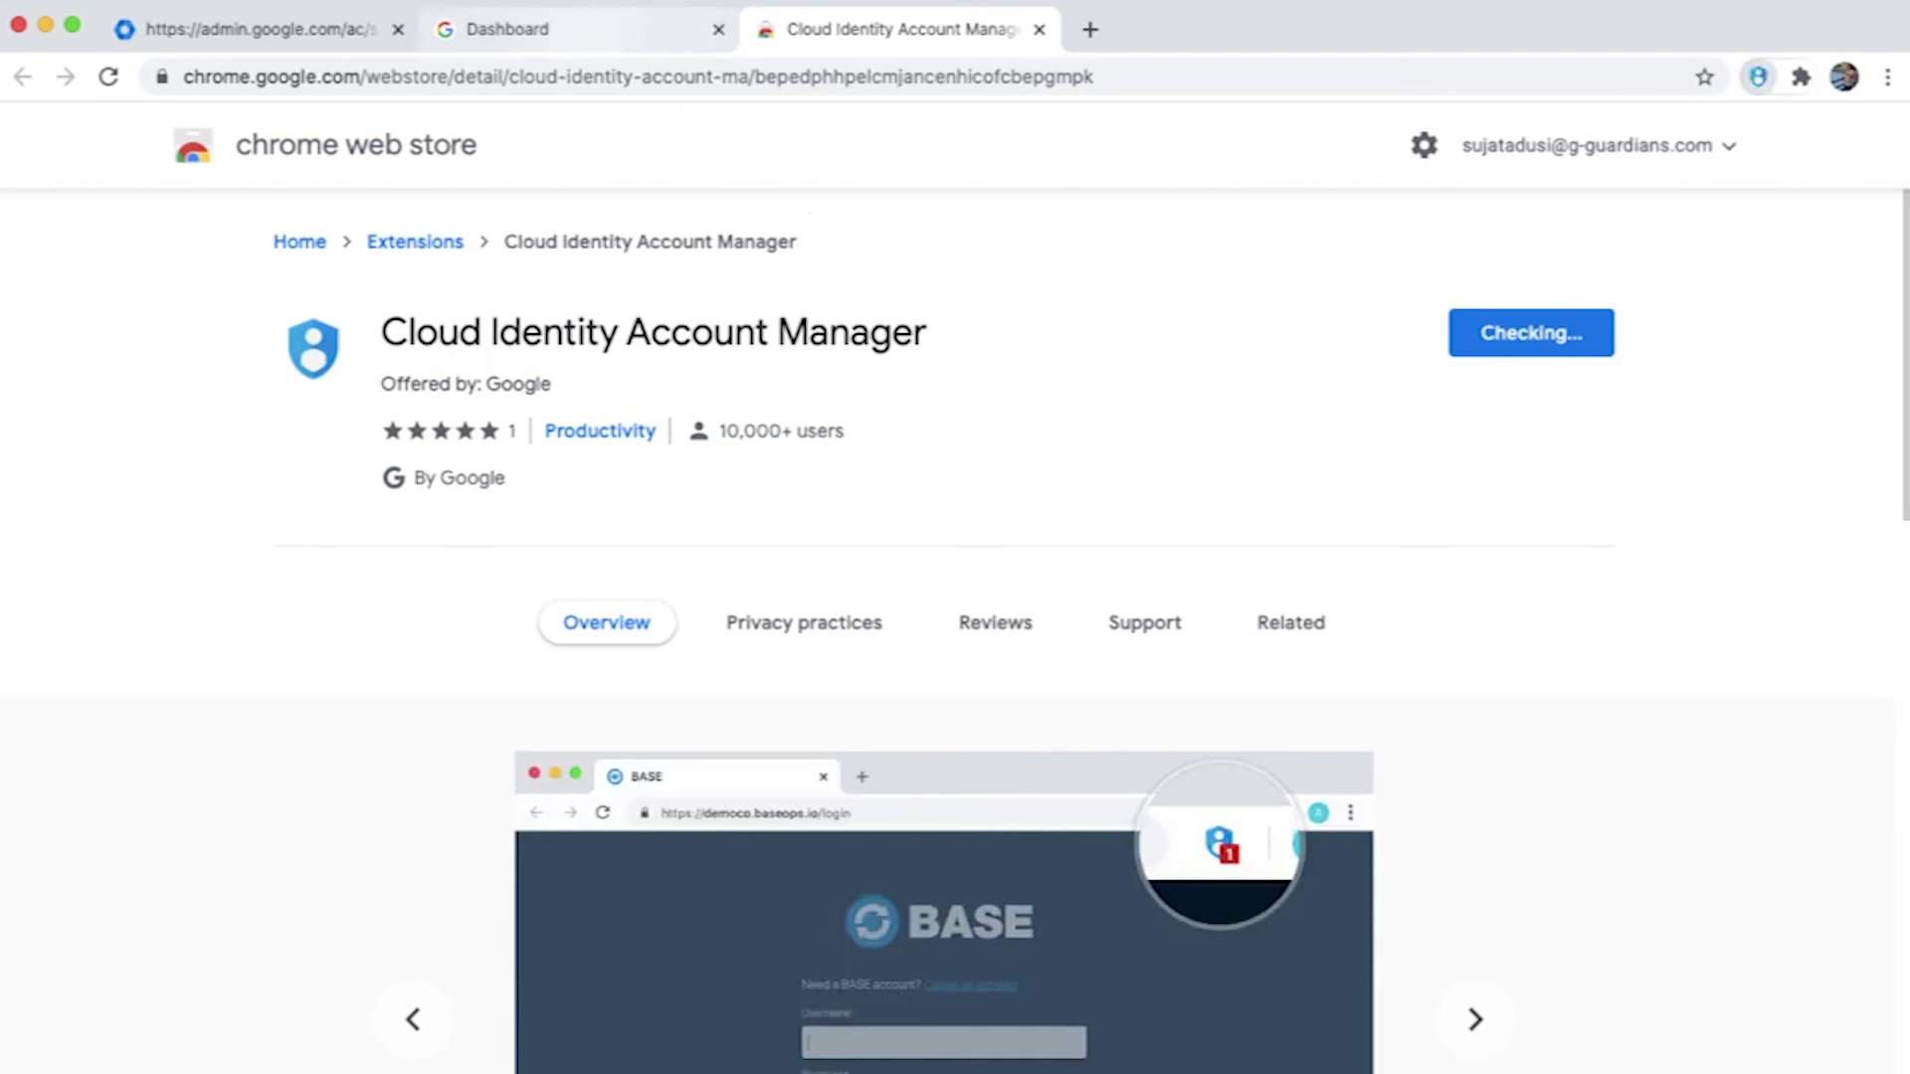
key("ctrl+2")
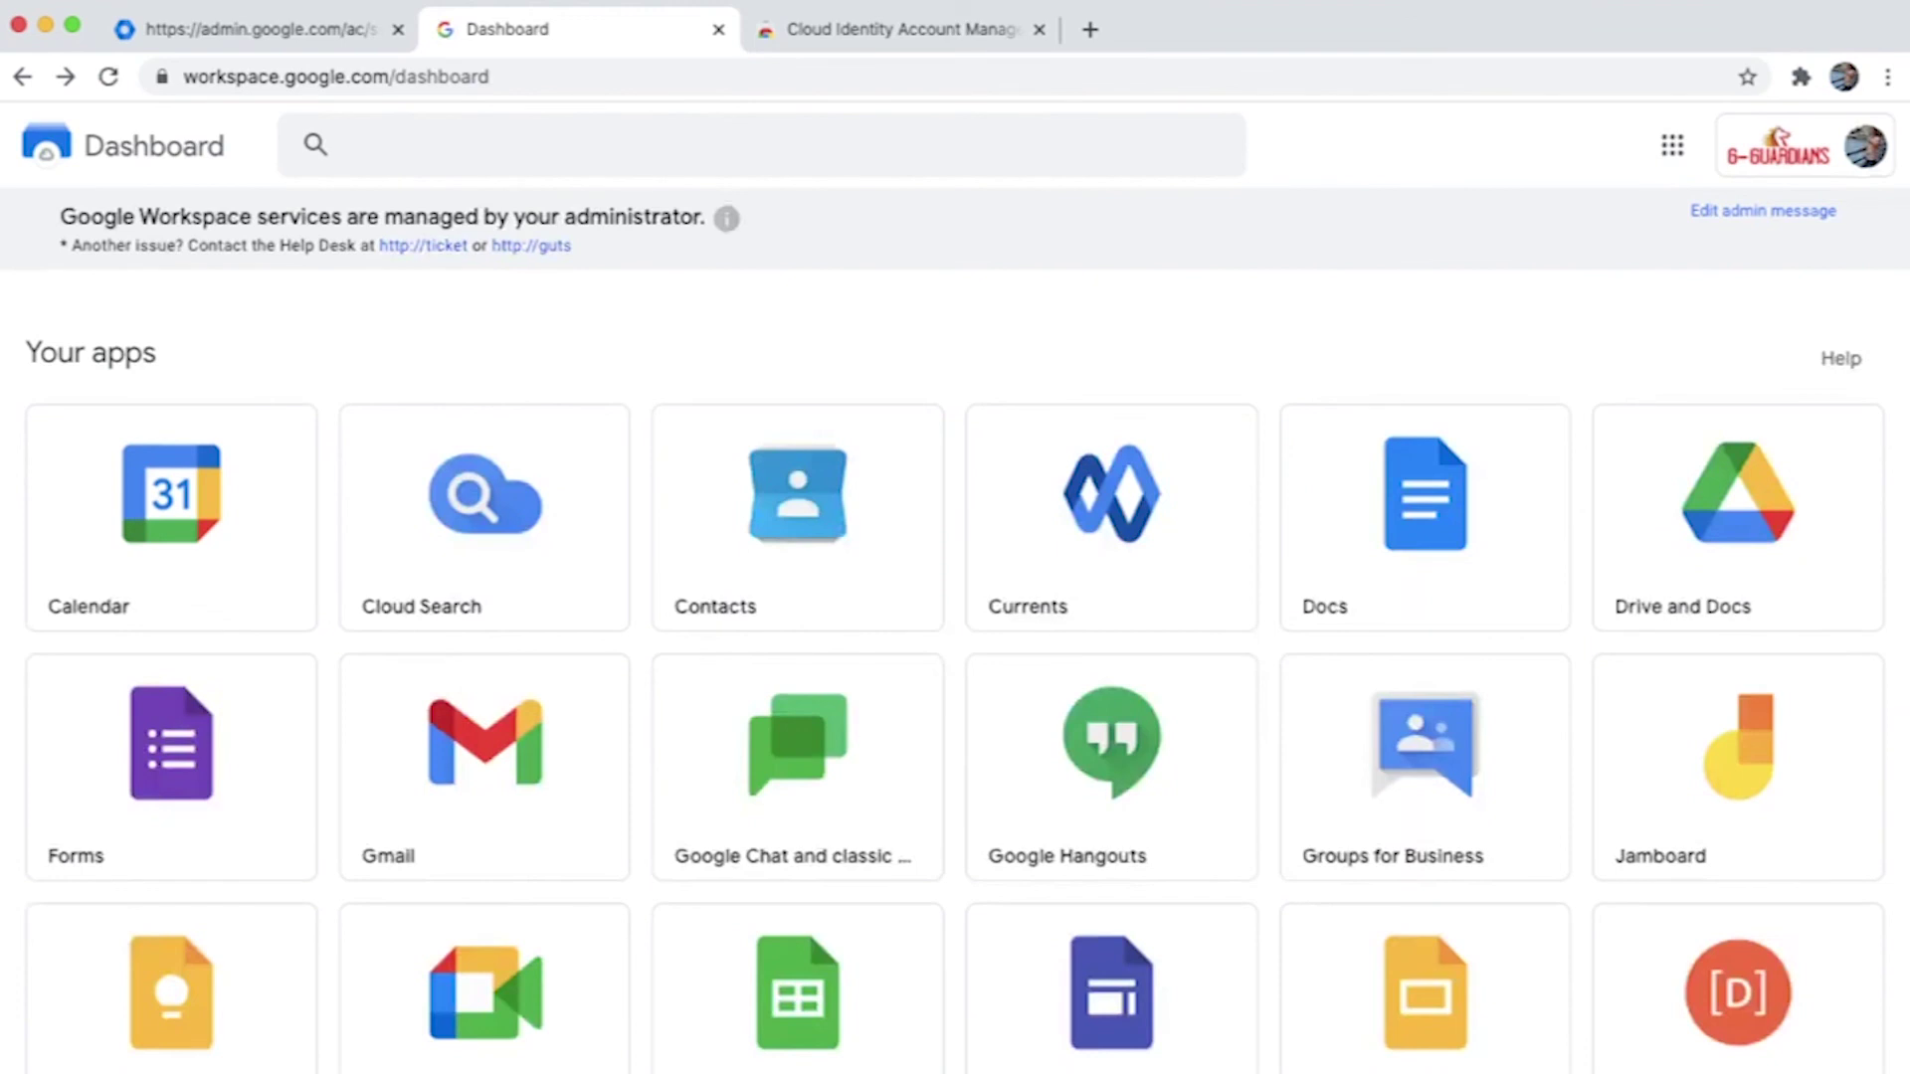
Launch the Twitter tile from the dashboard's app grid to sign in automatically.
scroll(955, 624, "down", 5)
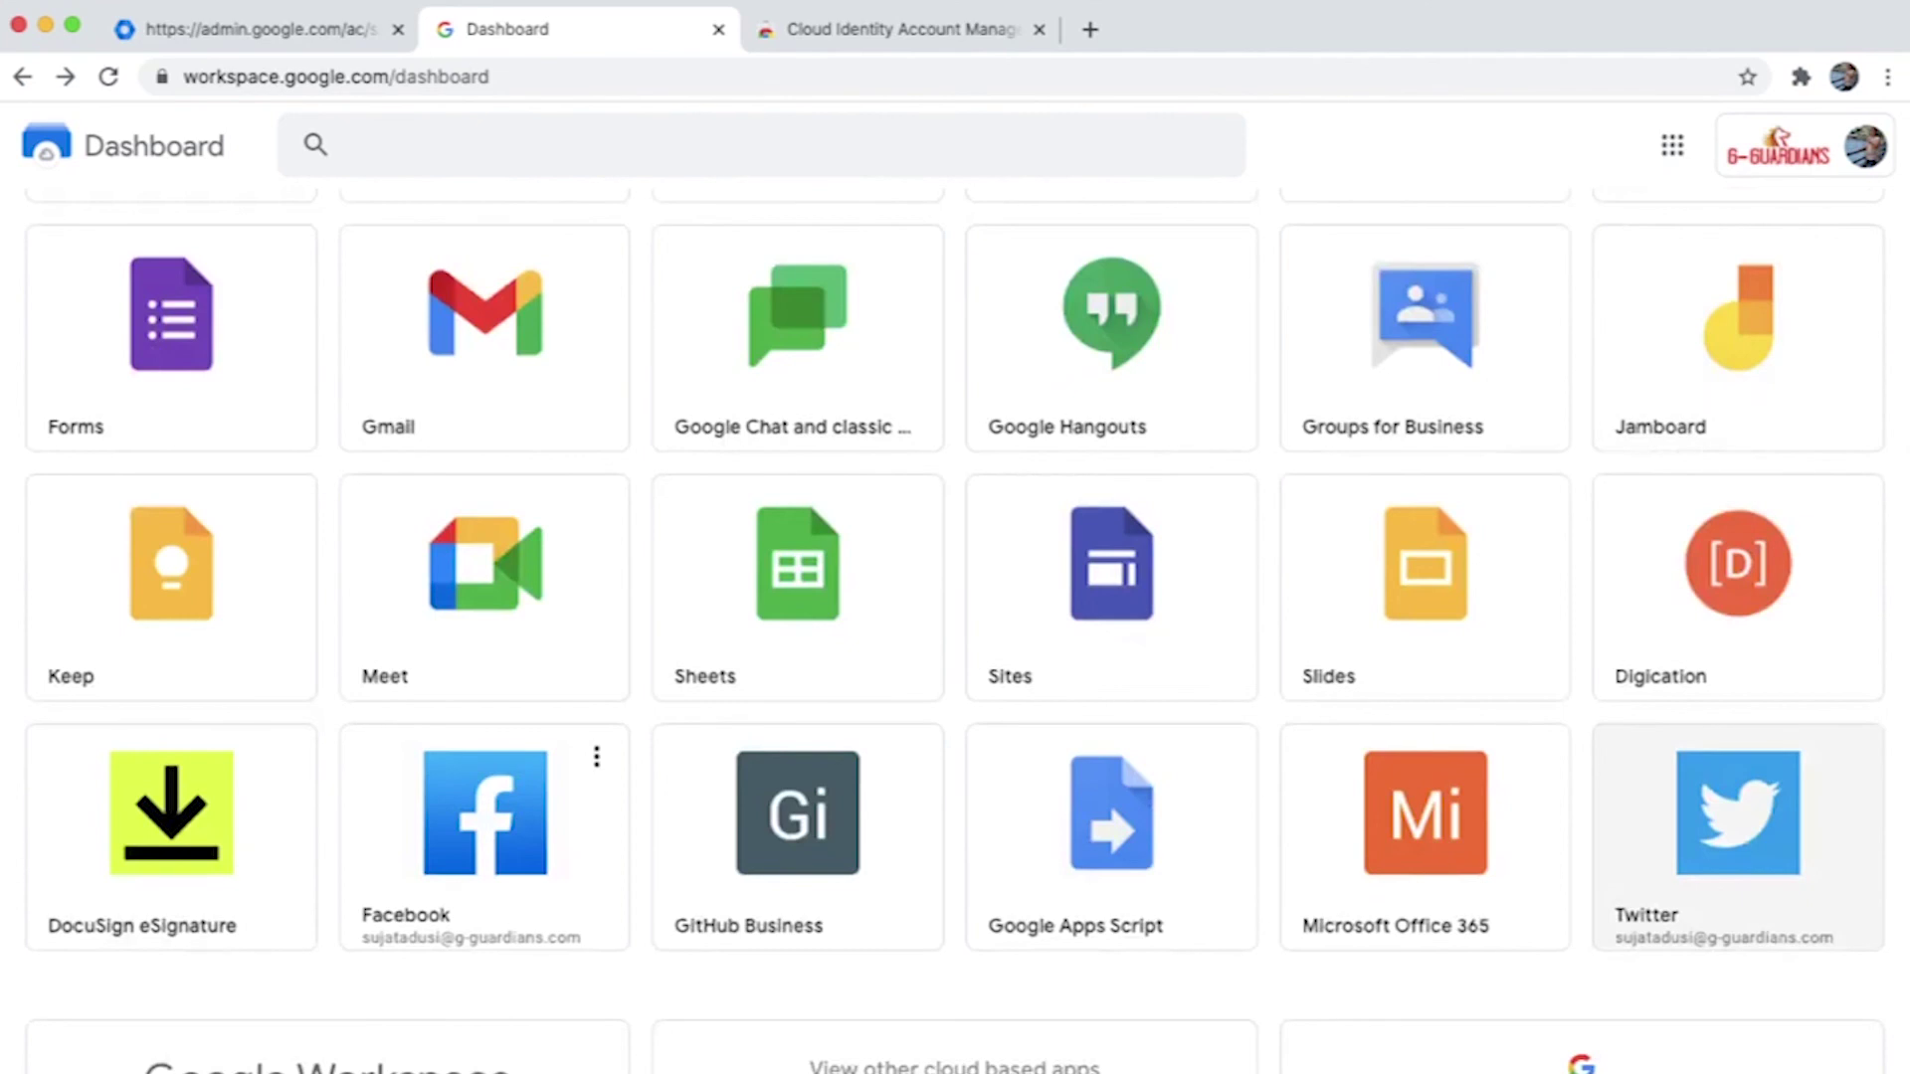
left_click(1738, 812)
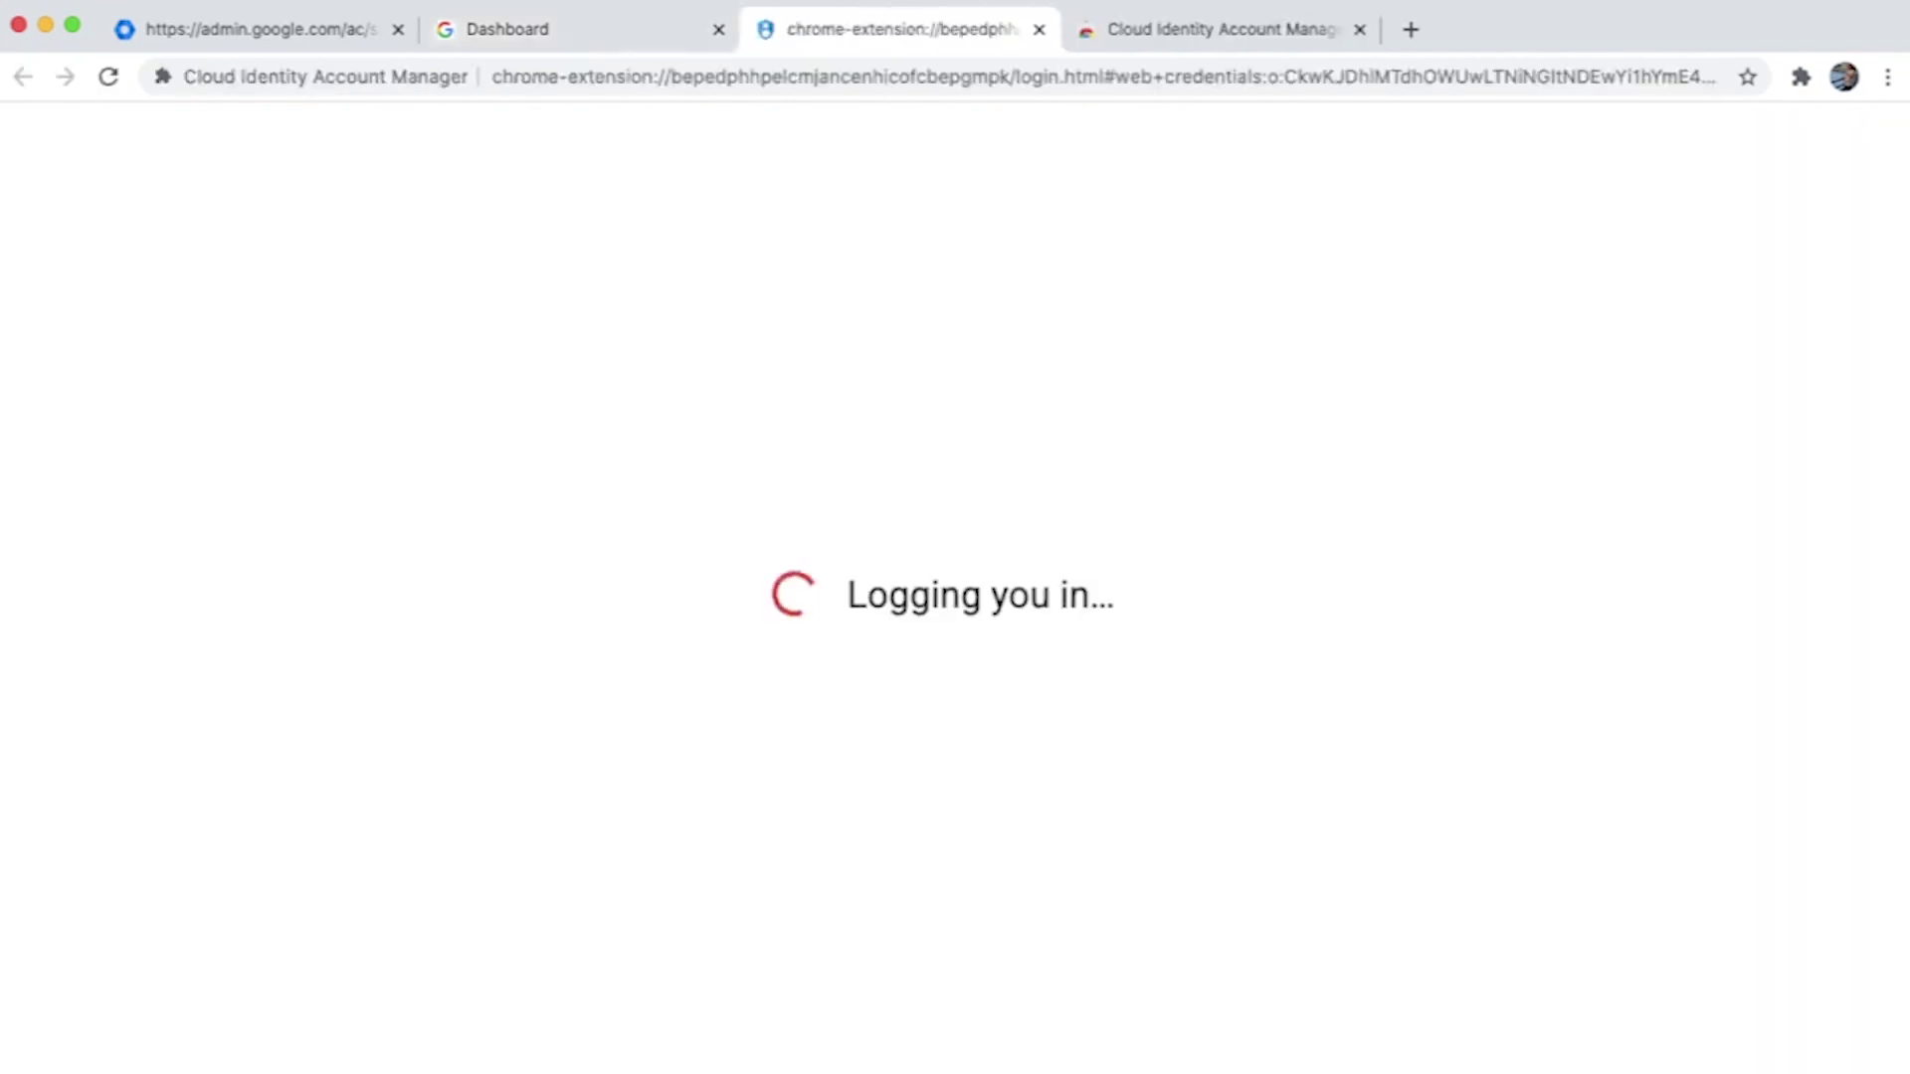